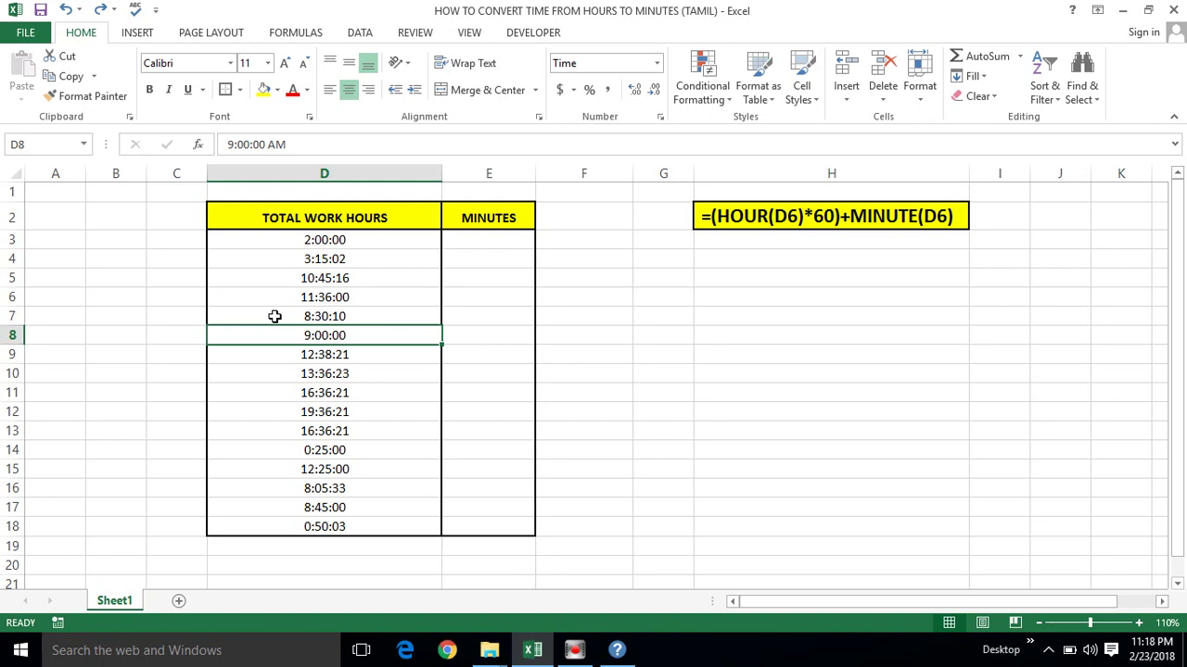
- Inspect the sample minutes formula in H2 and the times stored in D3 through D6
click(782, 225)
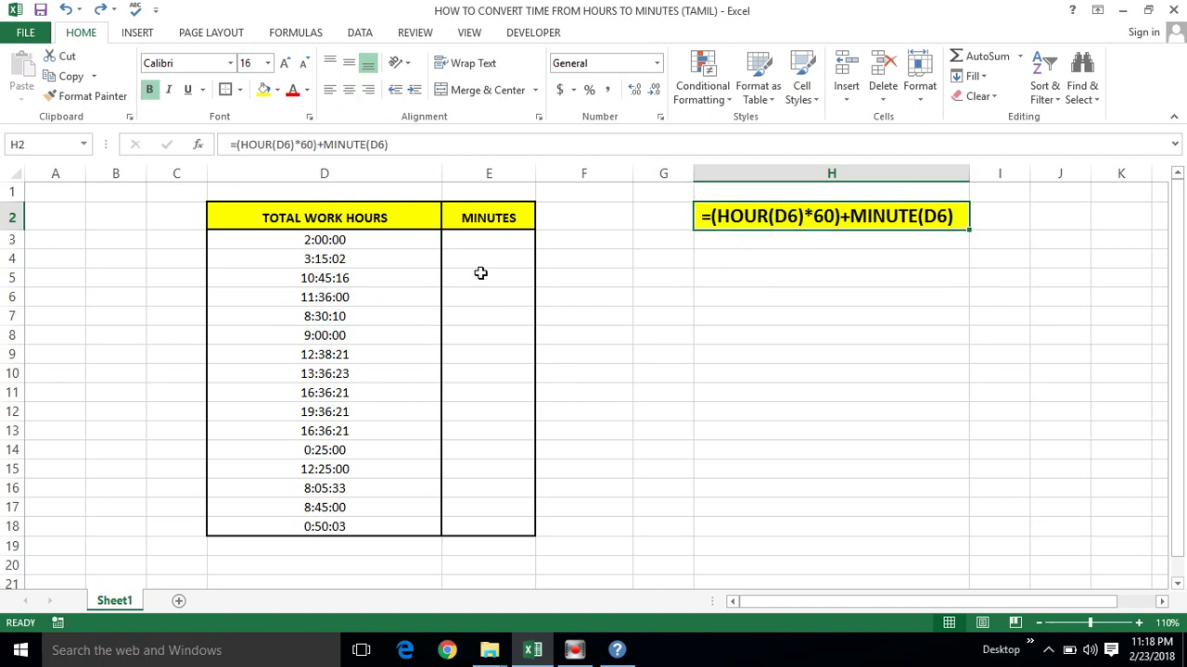
click(368, 243)
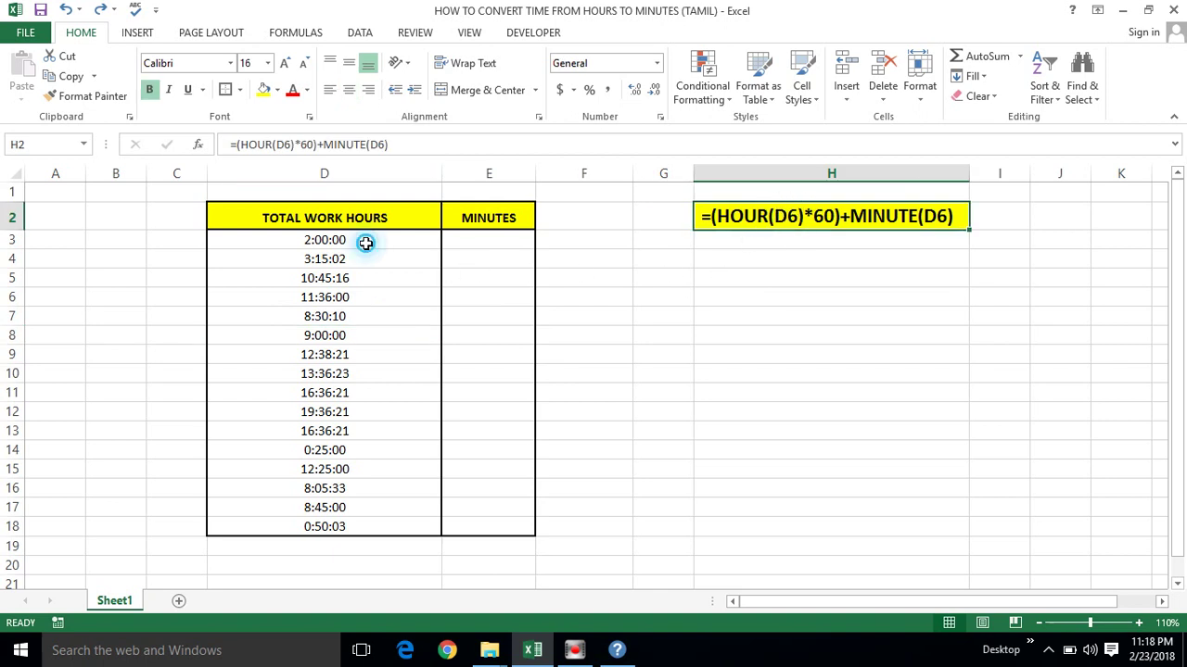
click(339, 175)
click(325, 281)
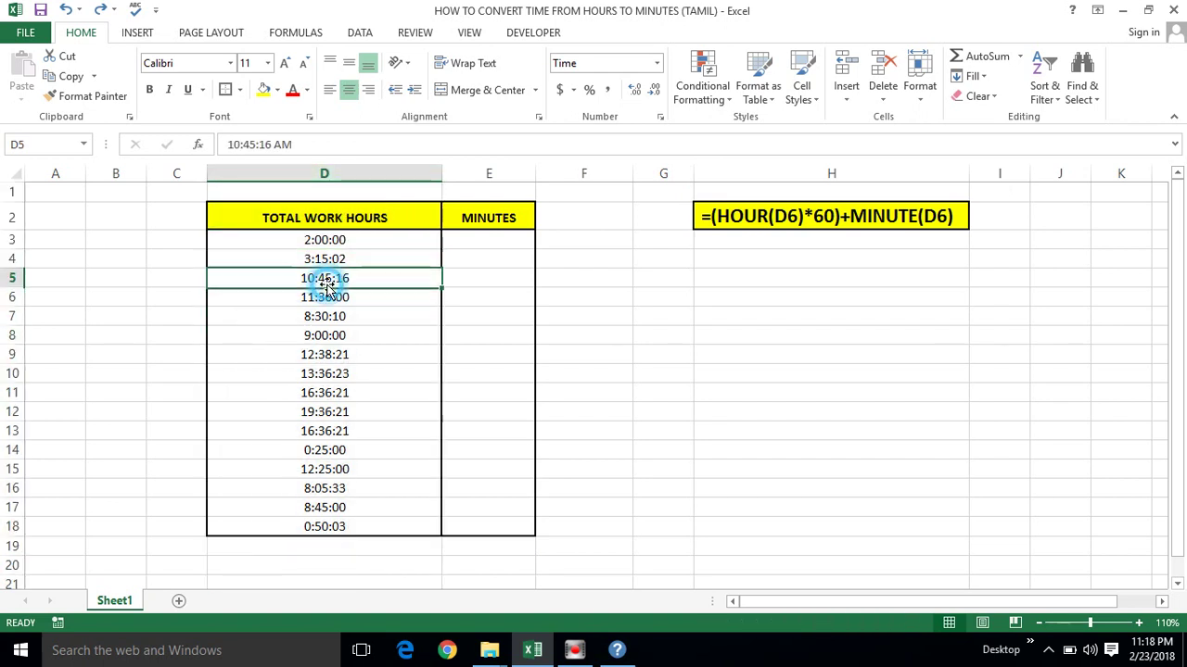
click(326, 240)
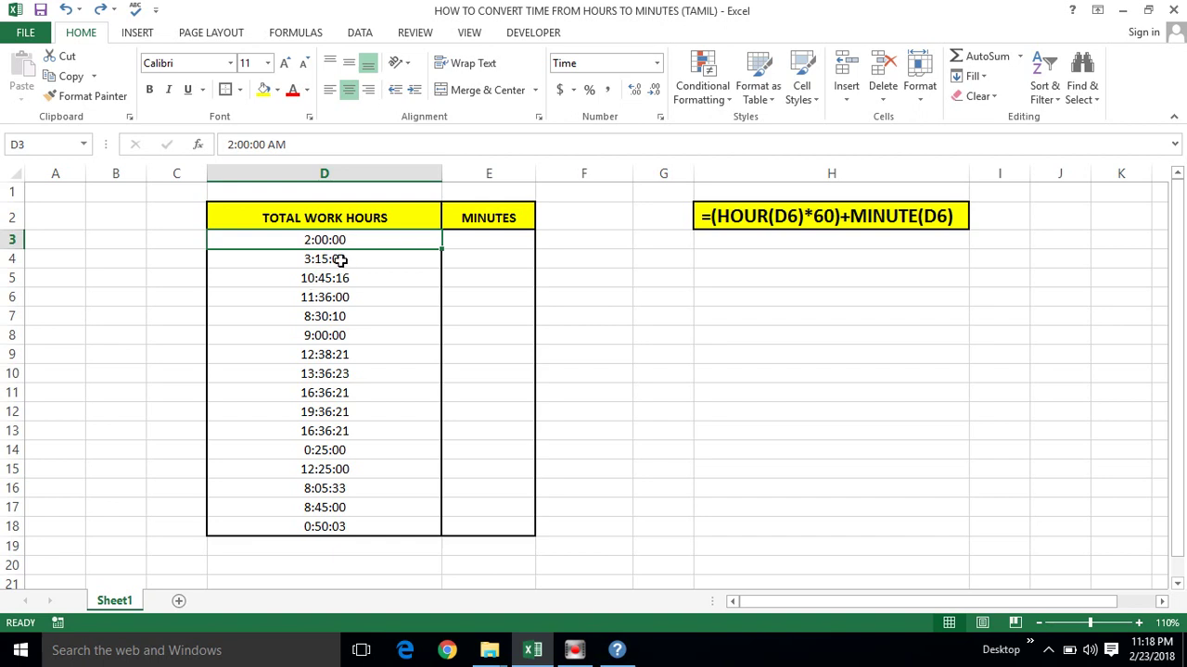
click(329, 274)
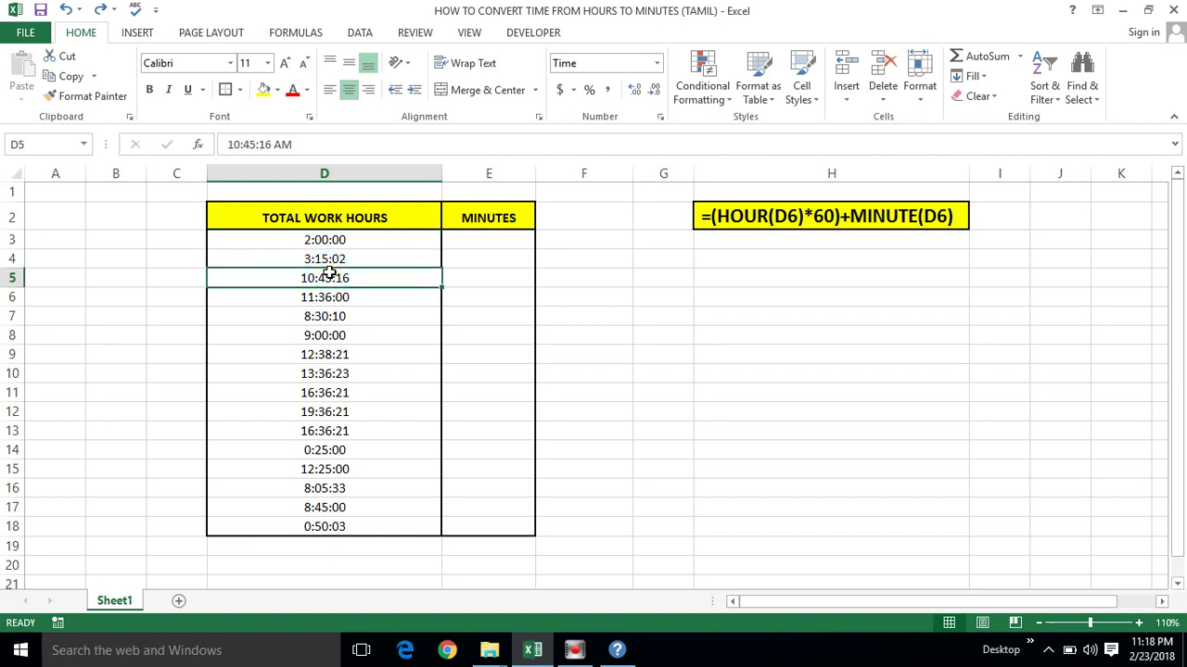
click(328, 299)
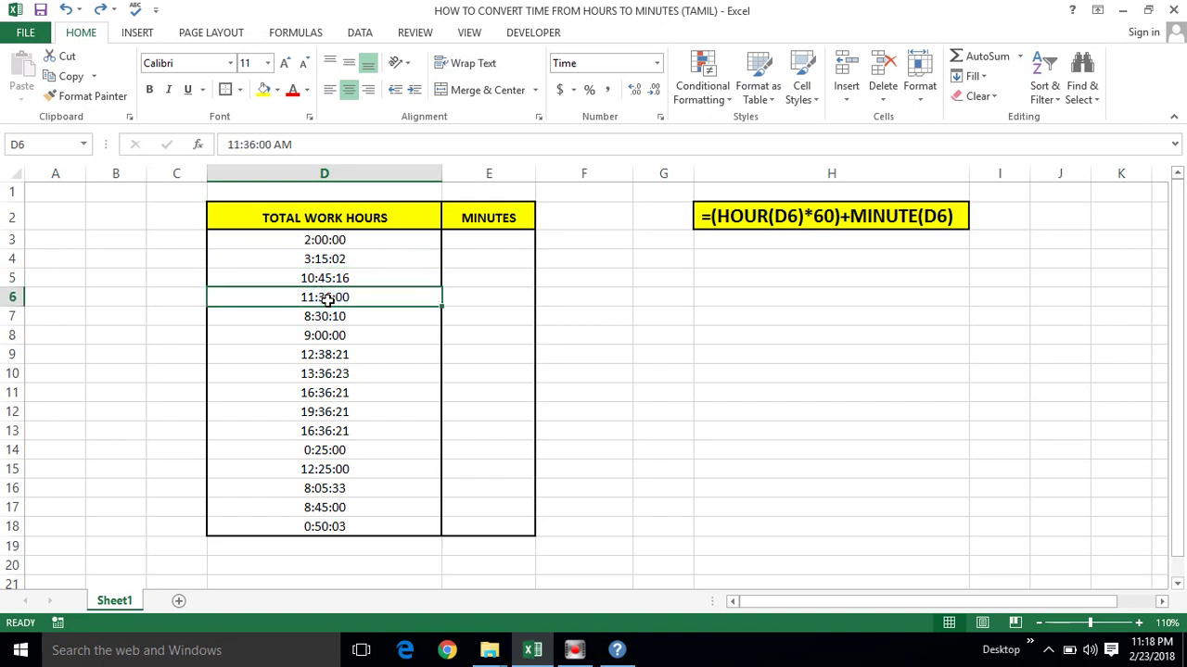
- Give column D the custom h:mm format so times show hours and minutes, e.g. 11:36
key(ctrl+space)
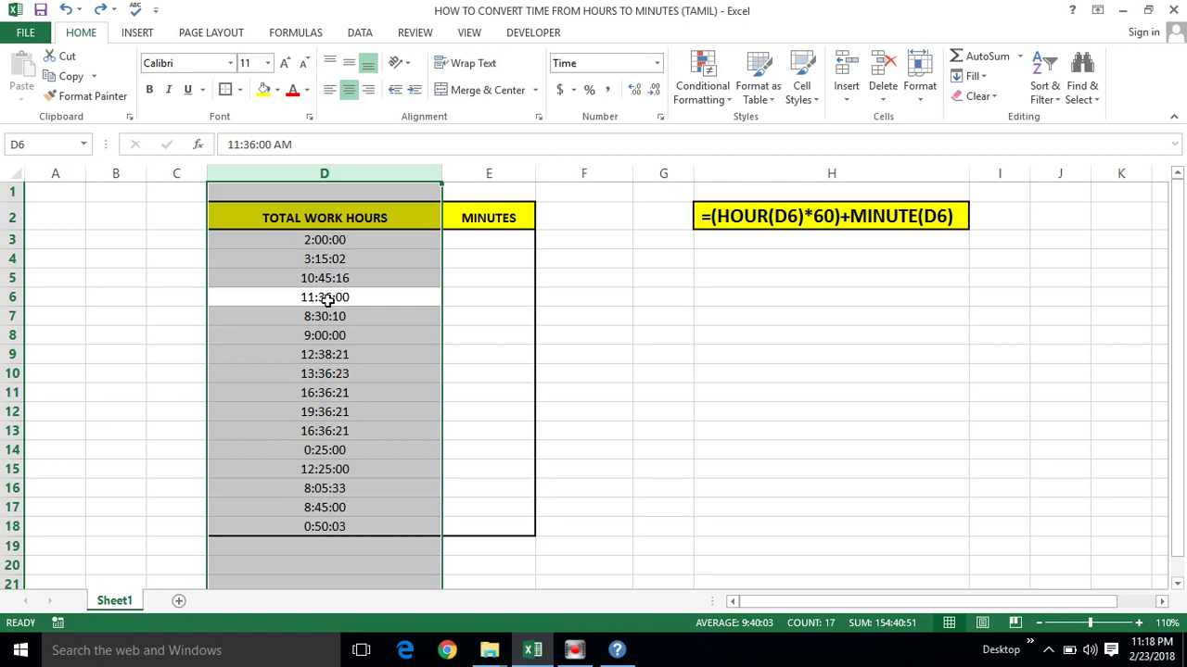
key(ctrl+1)
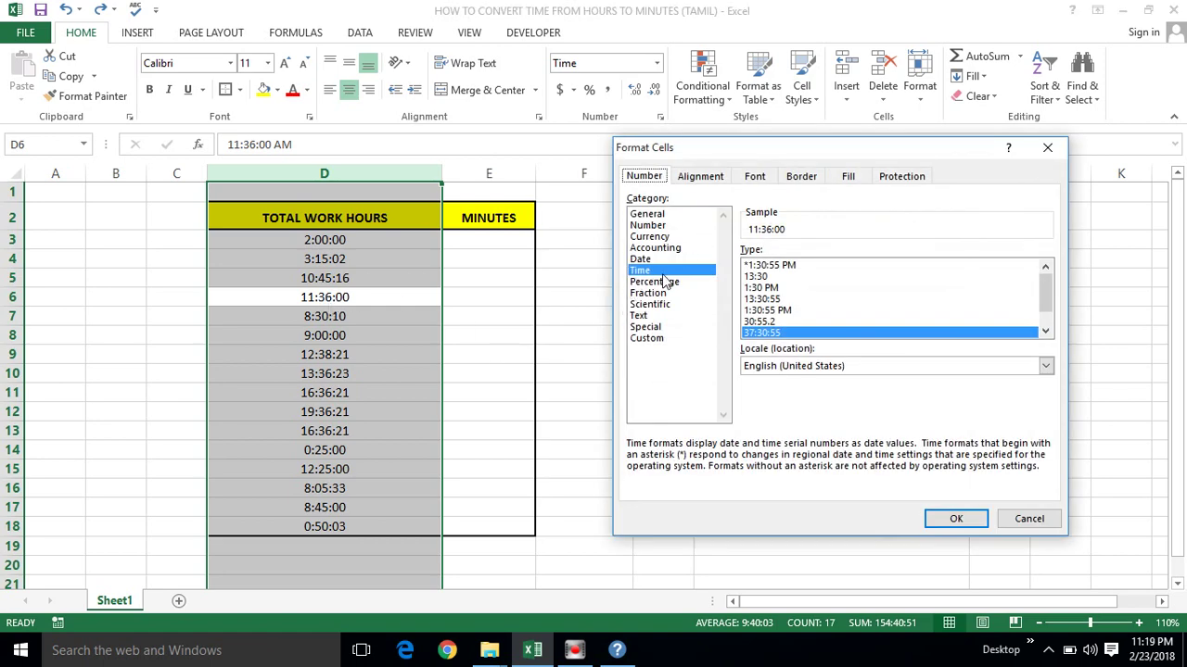
click(655, 340)
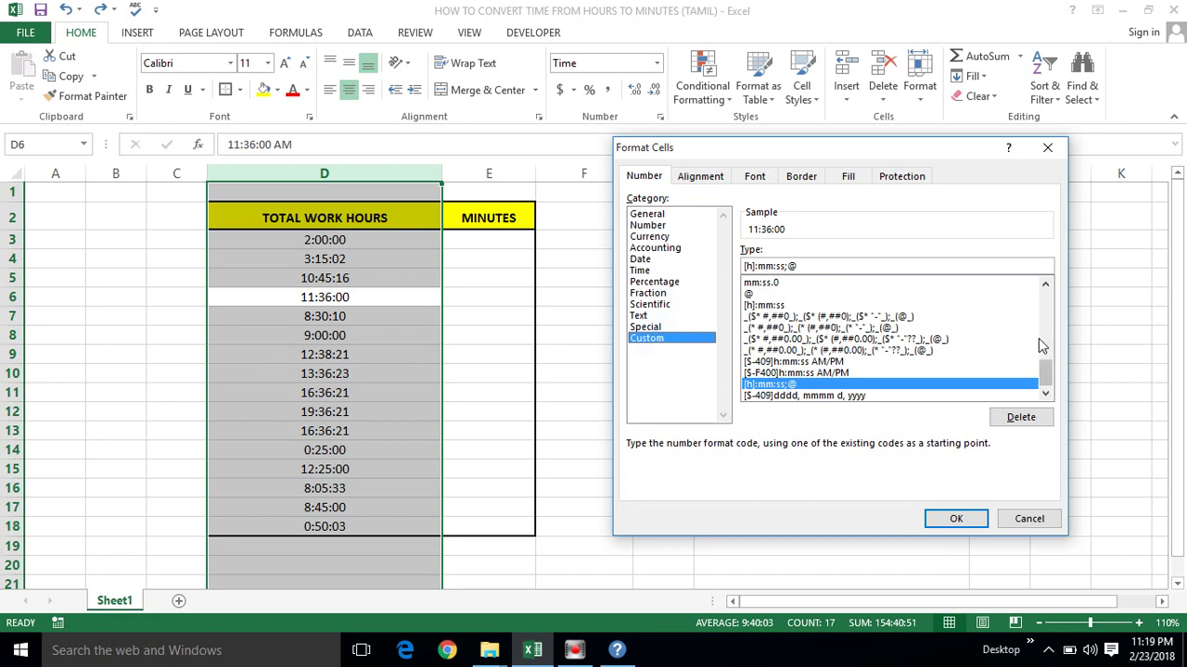
click(1048, 331)
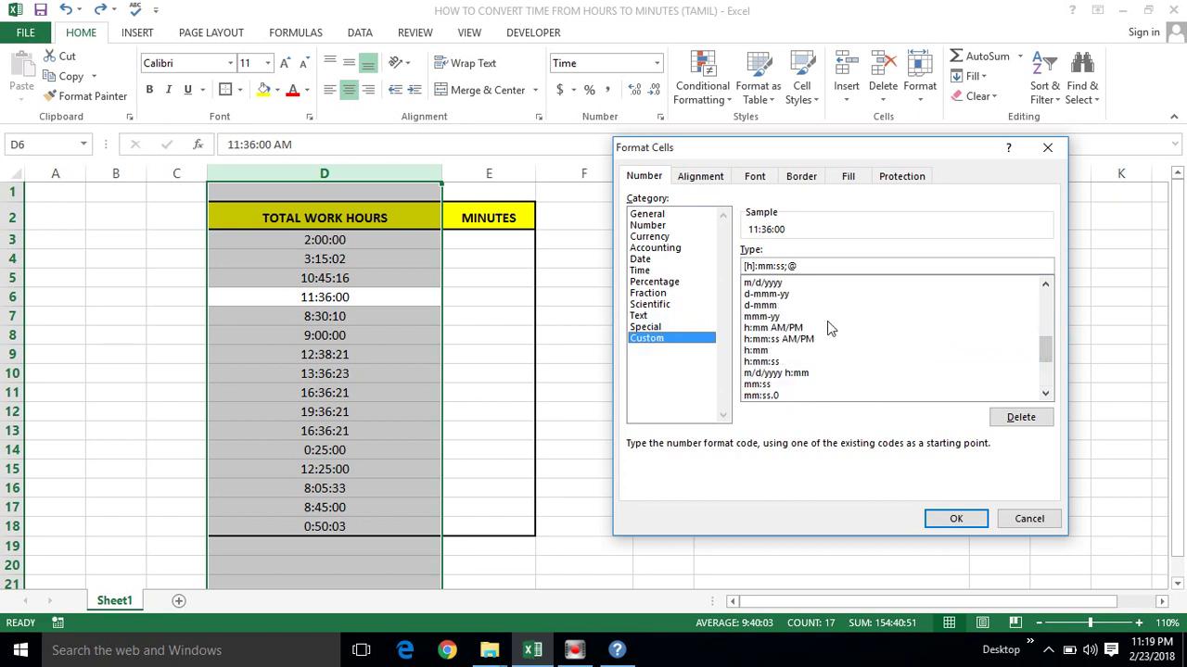
click(753, 351)
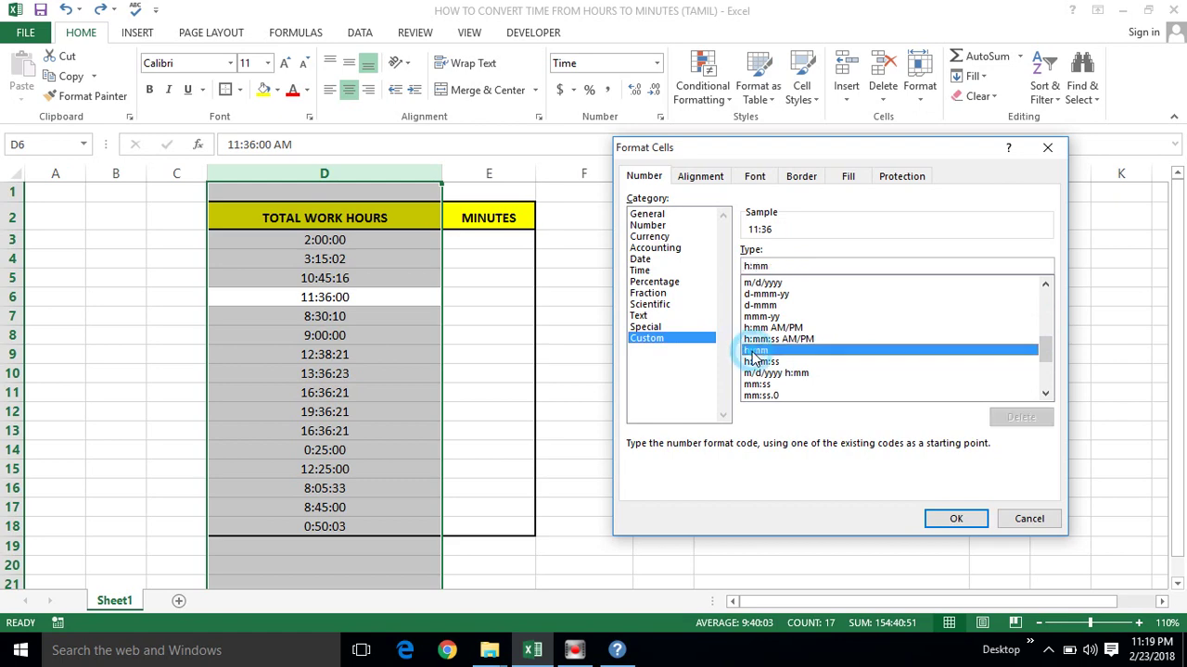
click(940, 519)
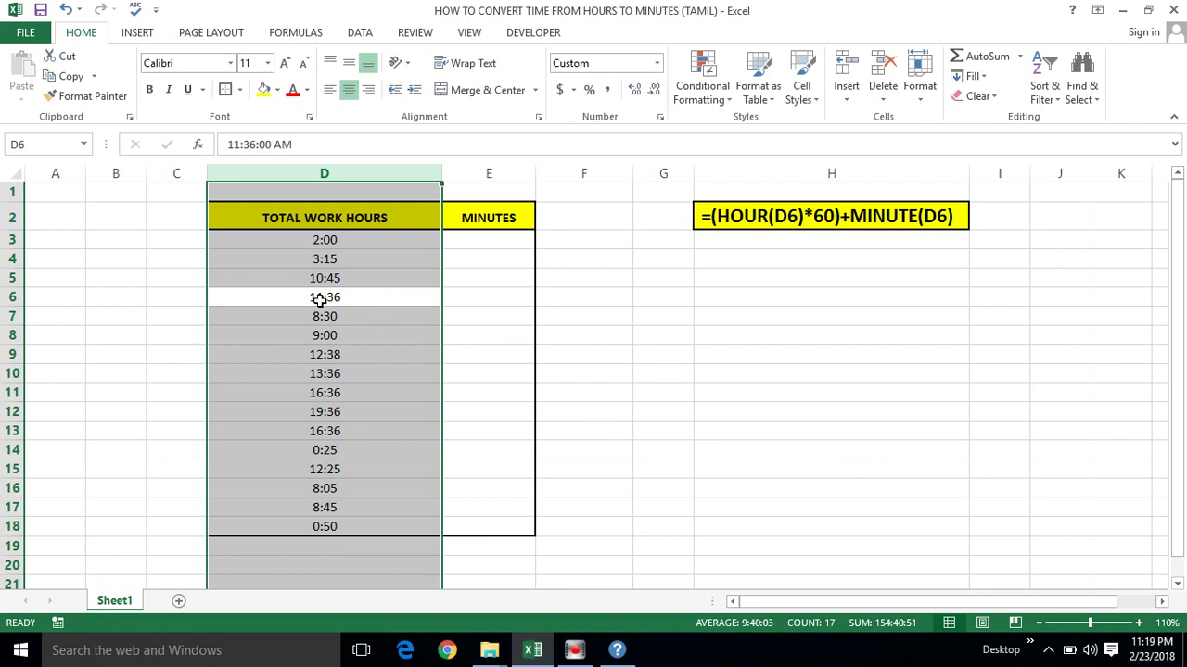
click(342, 272)
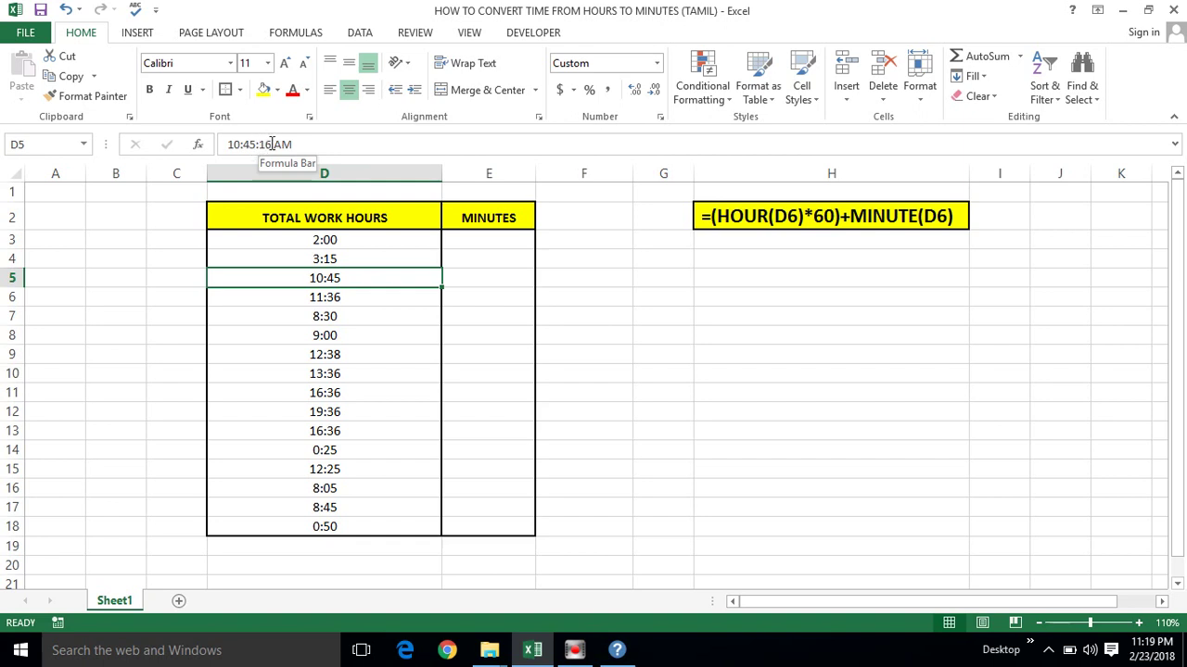
click(338, 256)
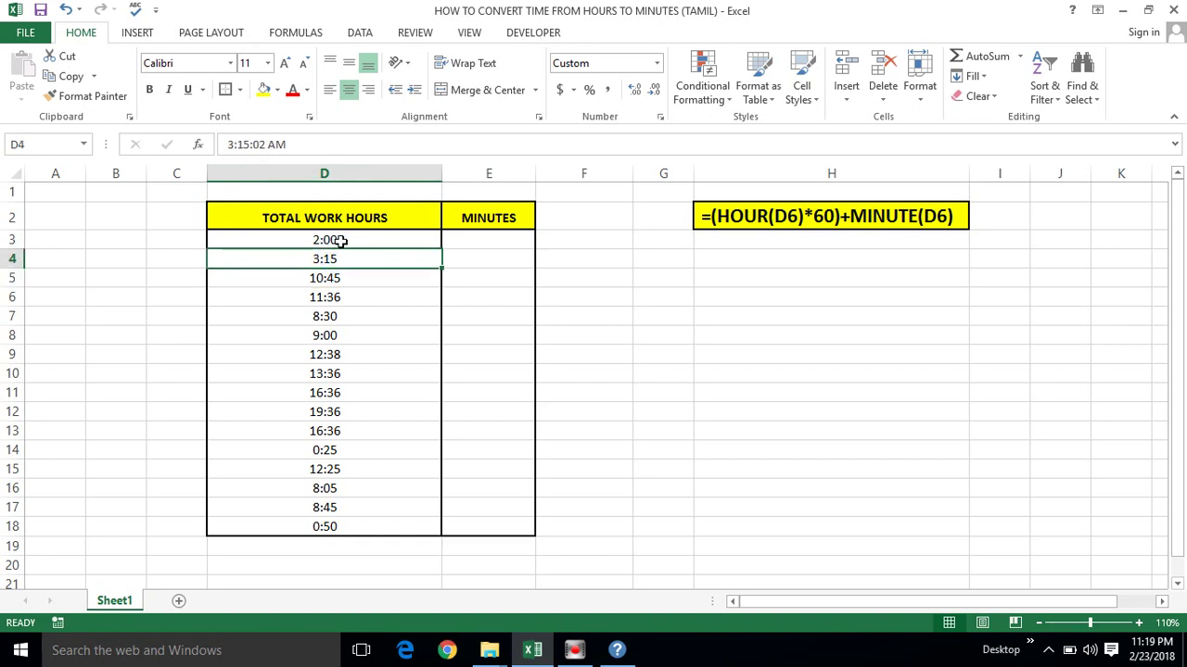
click(342, 240)
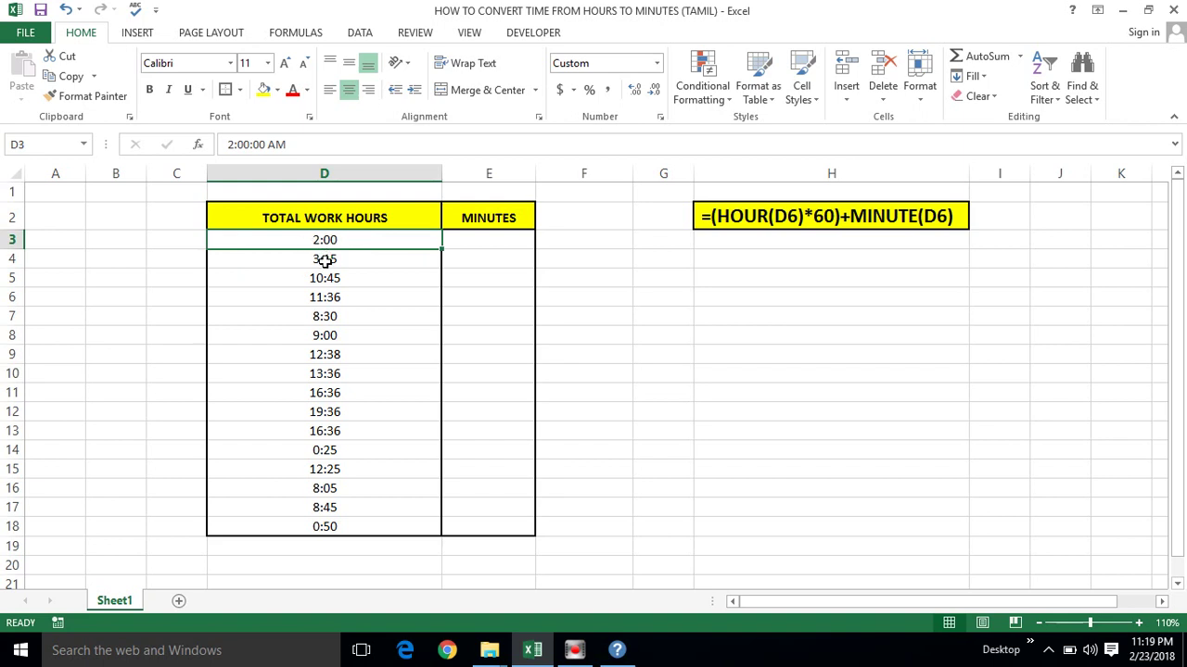
click(325, 258)
key(ctrl+space)
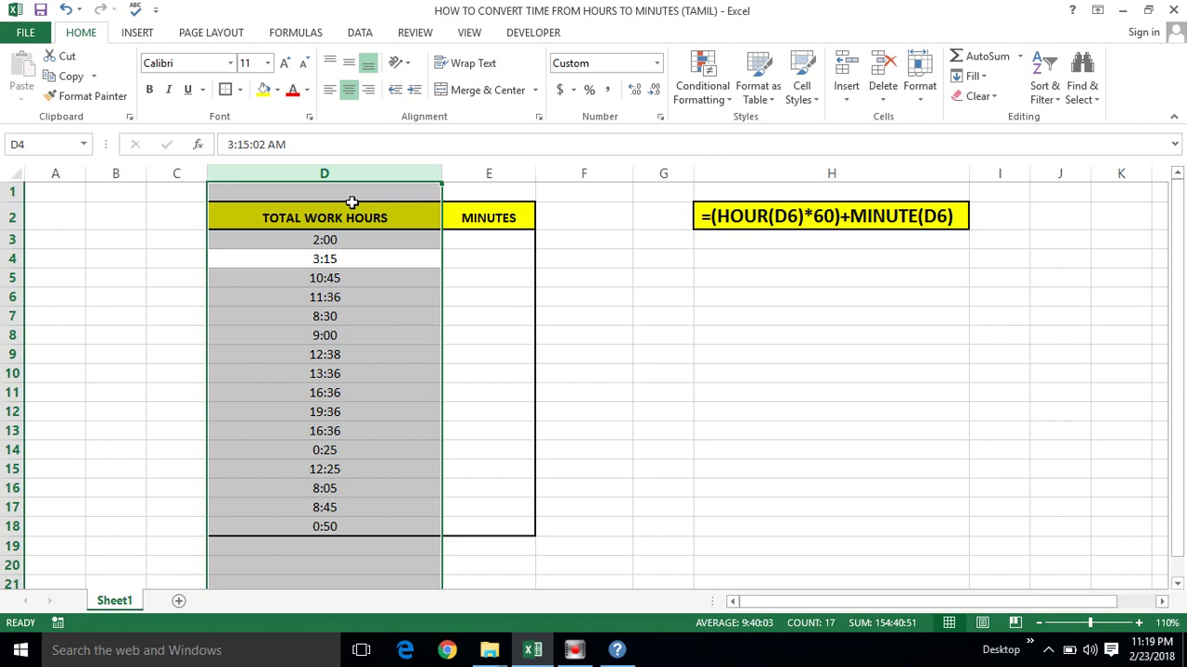
- Apply the 37:30:55 Time format to column D so entries show seconds, e.g. 3:15:02
key(ctrl+1)
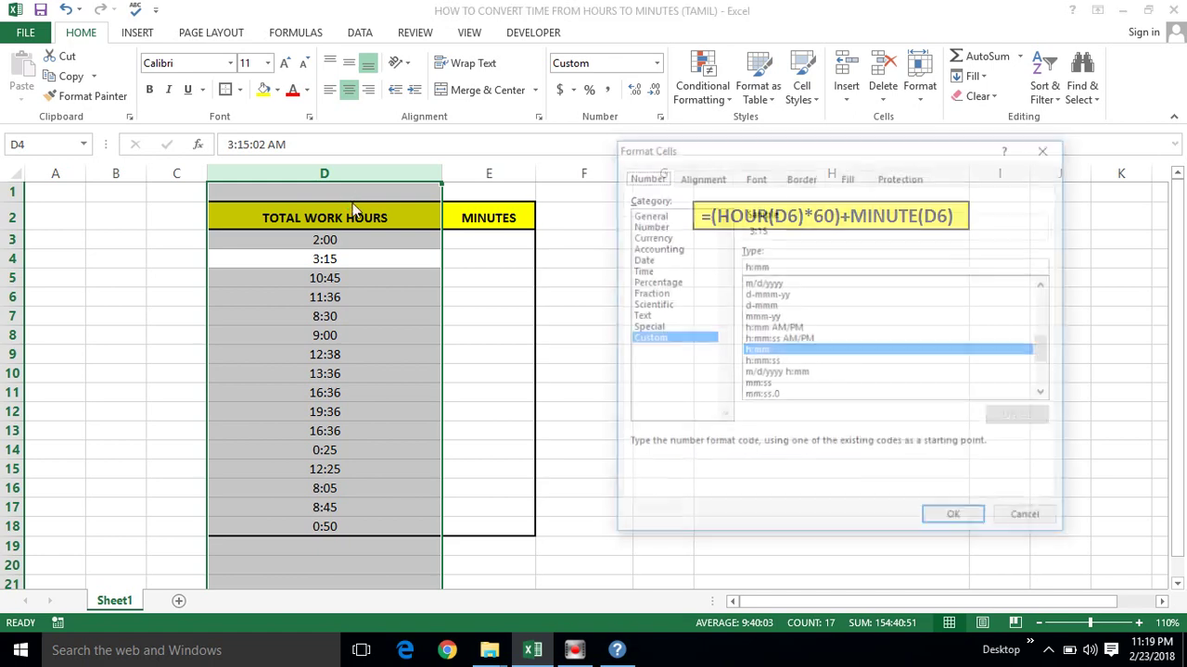
click(1047, 147)
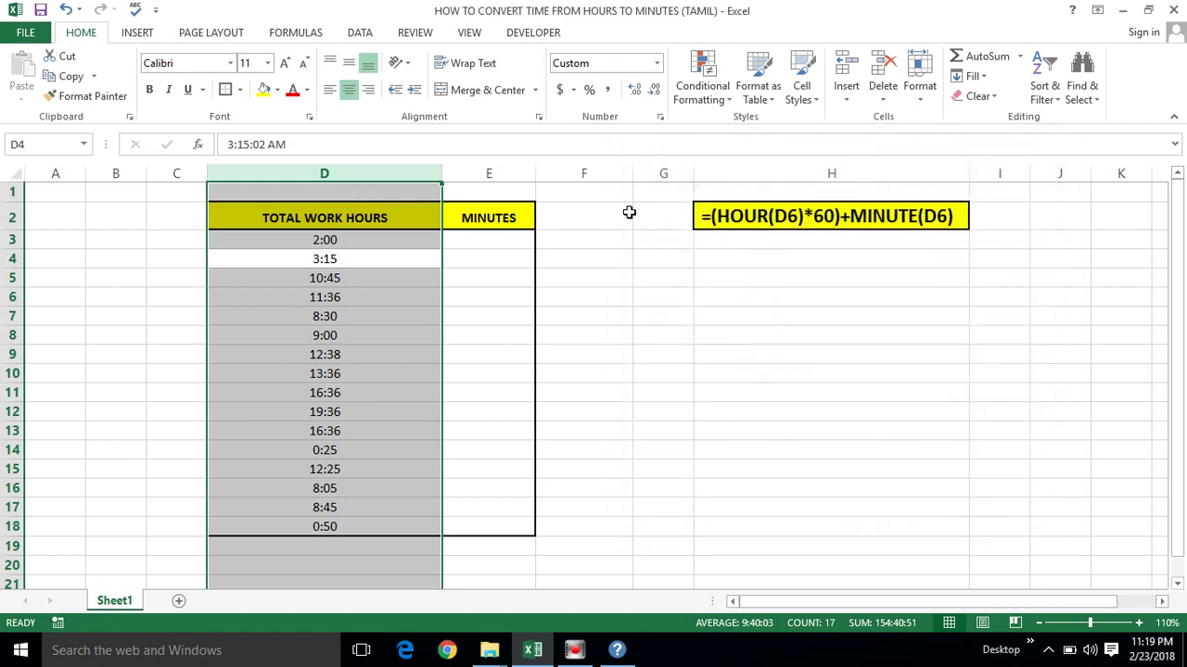
right_click(348, 250)
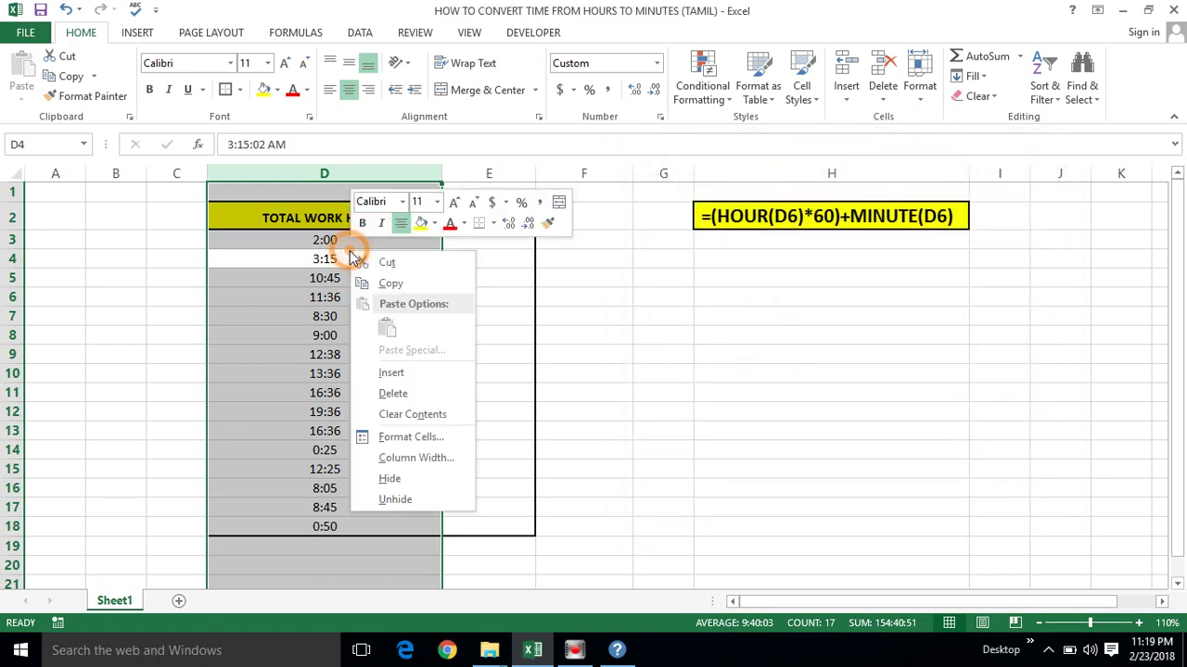
click(401, 437)
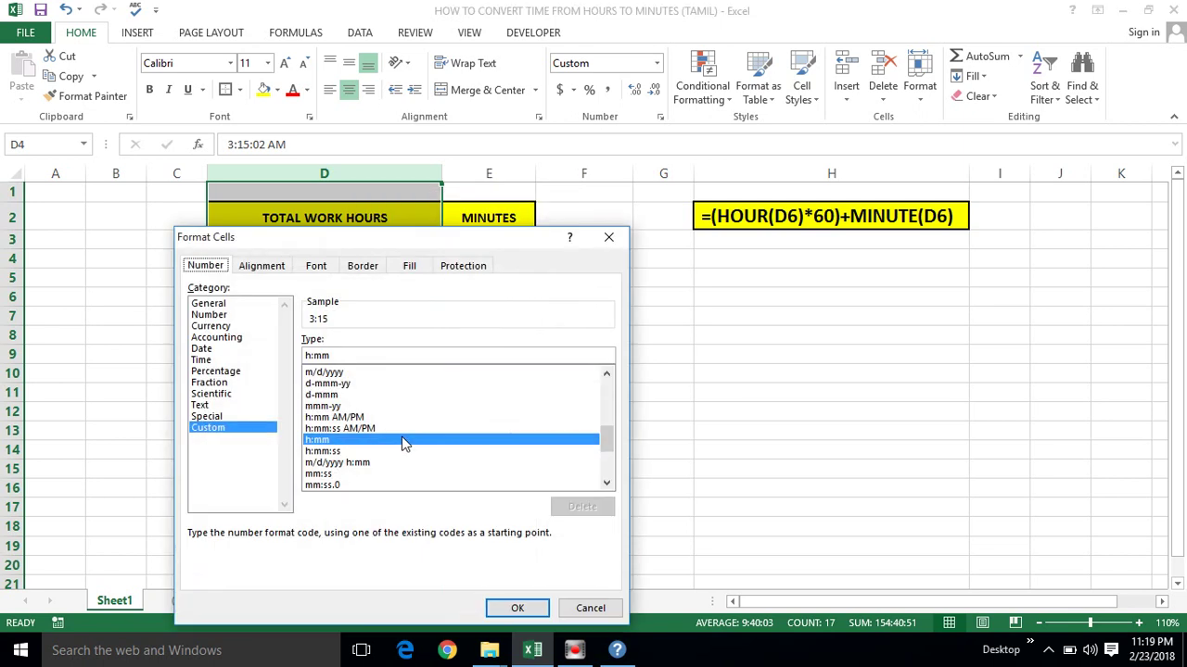
click(203, 360)
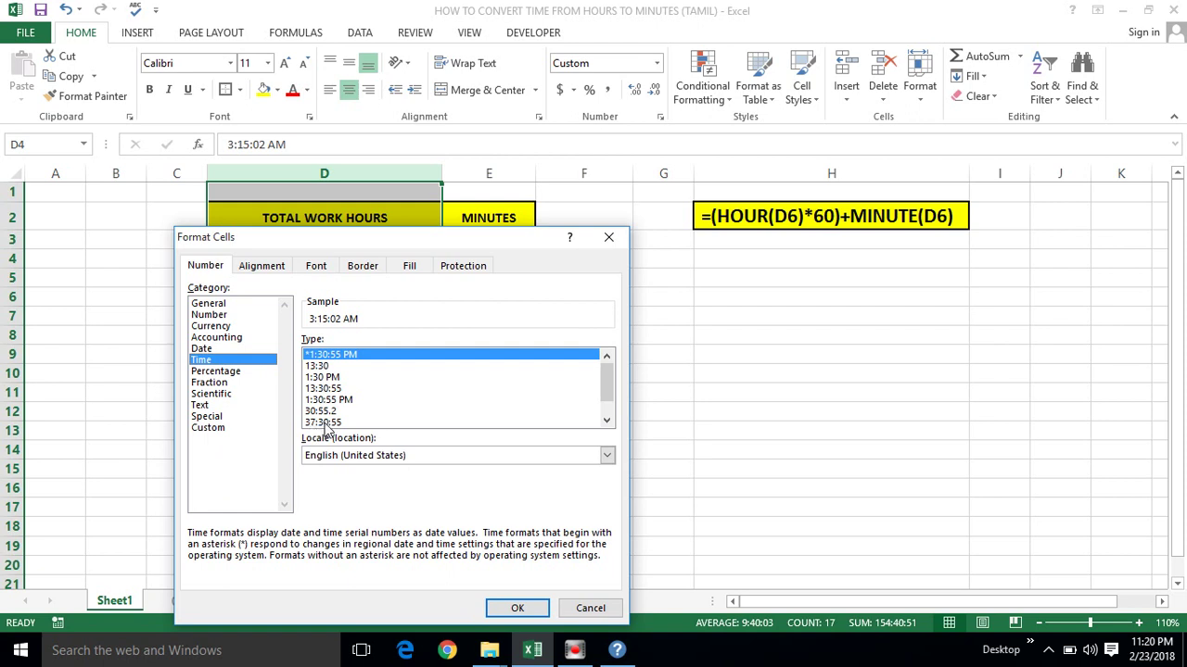
click(324, 422)
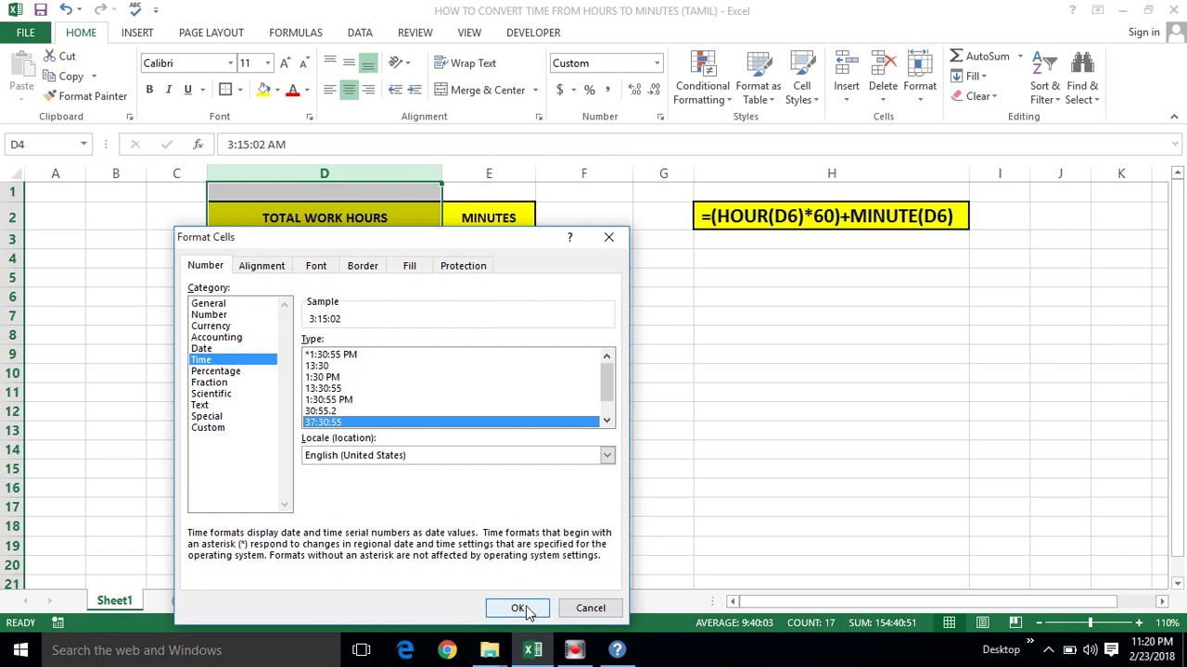
click(517, 609)
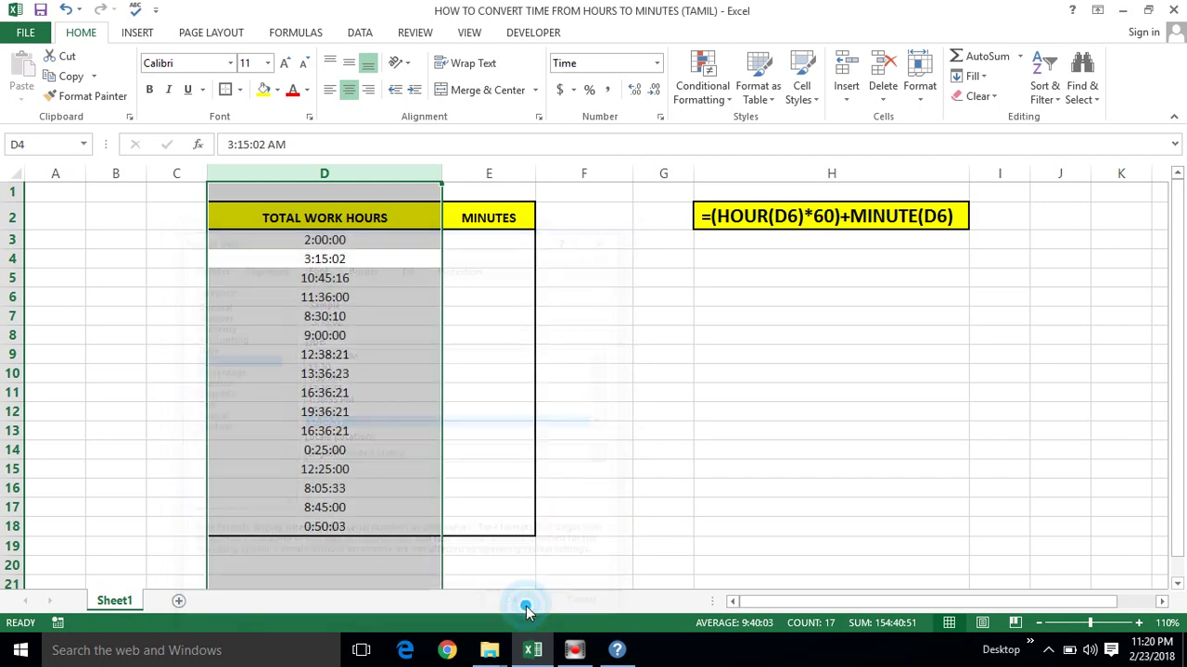
- Check D4 and cells E3 to E5, then settle on E3 to begin the minutes formula
click(306, 241)
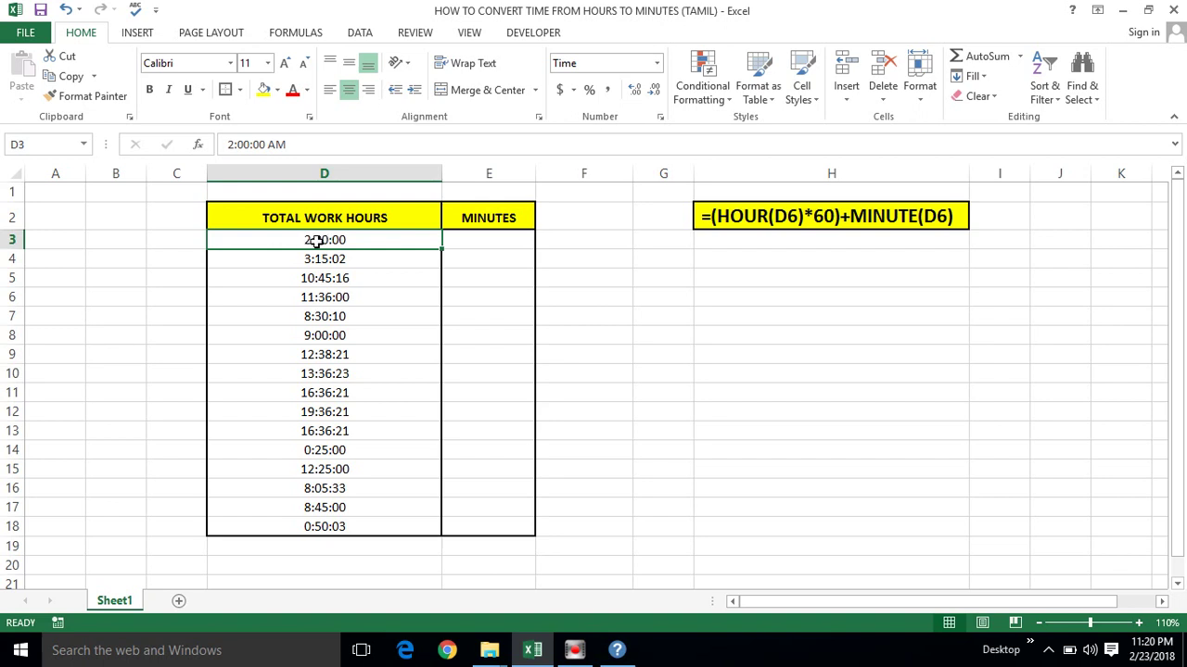
click(477, 237)
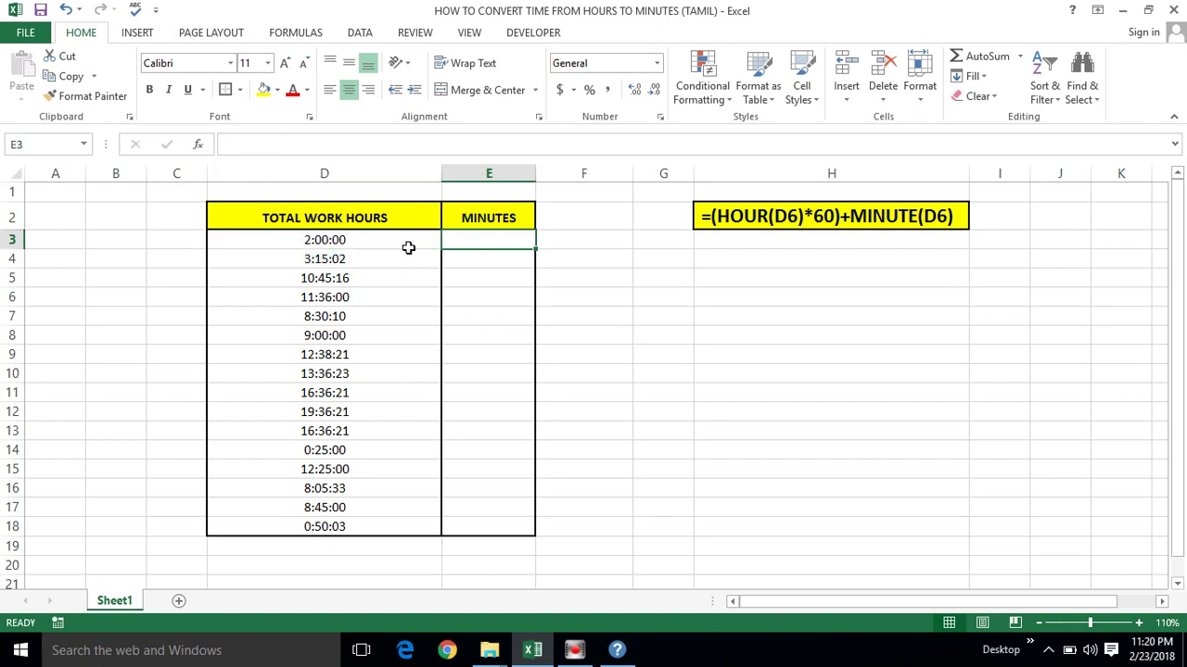
click(334, 261)
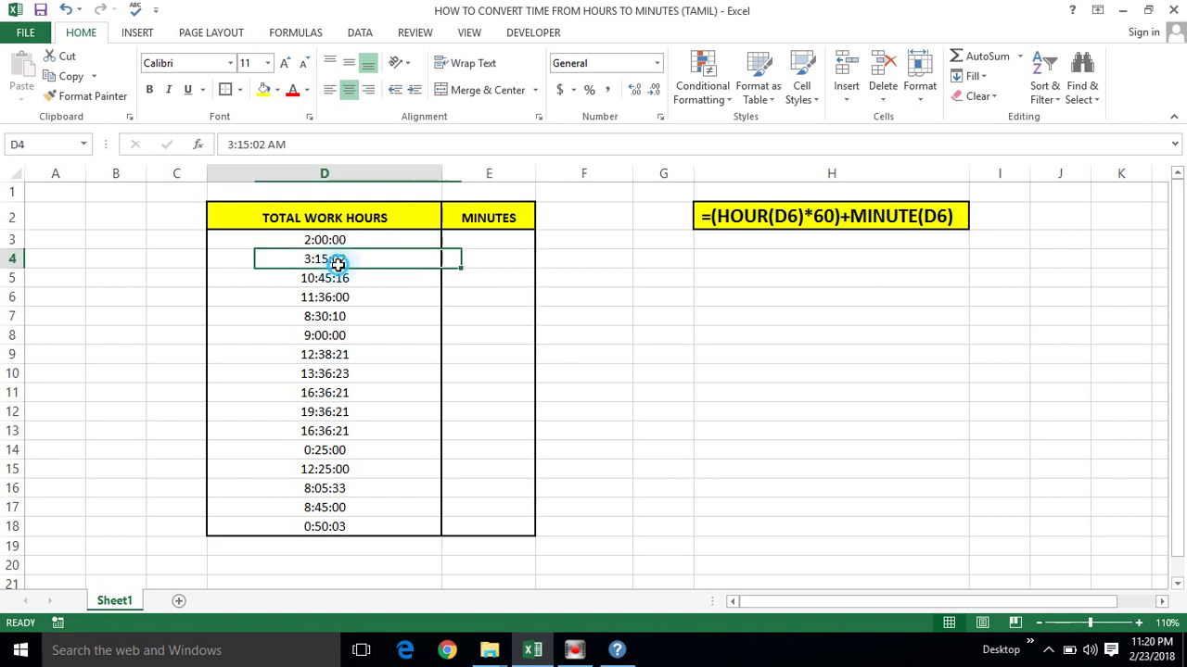
click(464, 266)
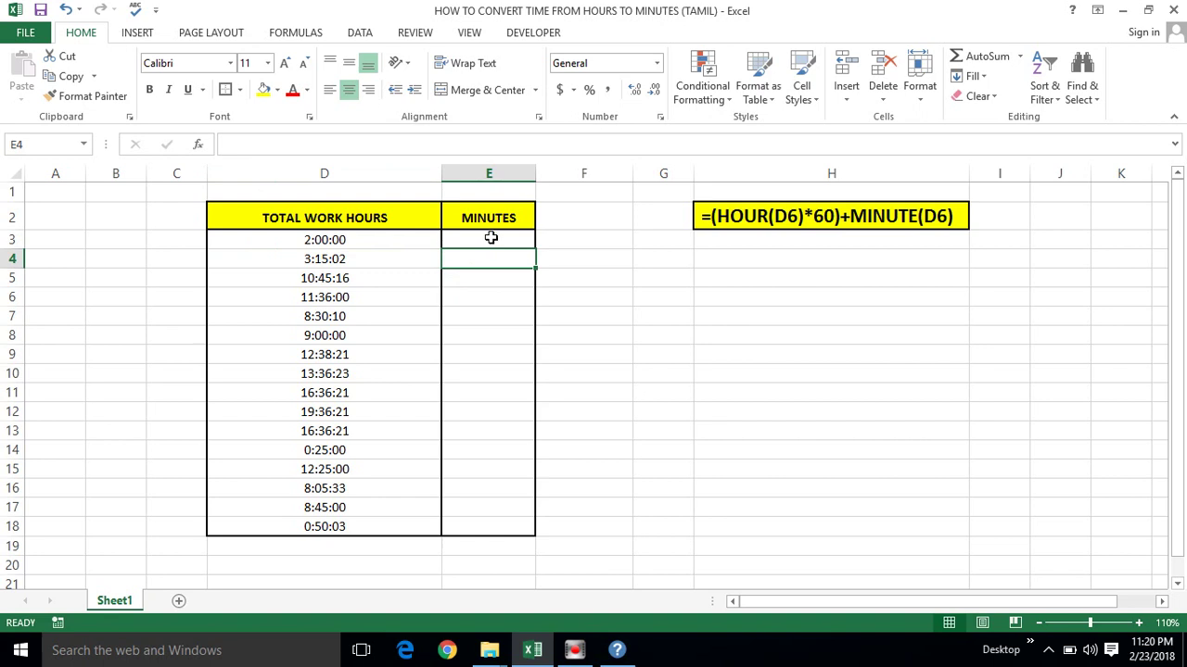
click(490, 238)
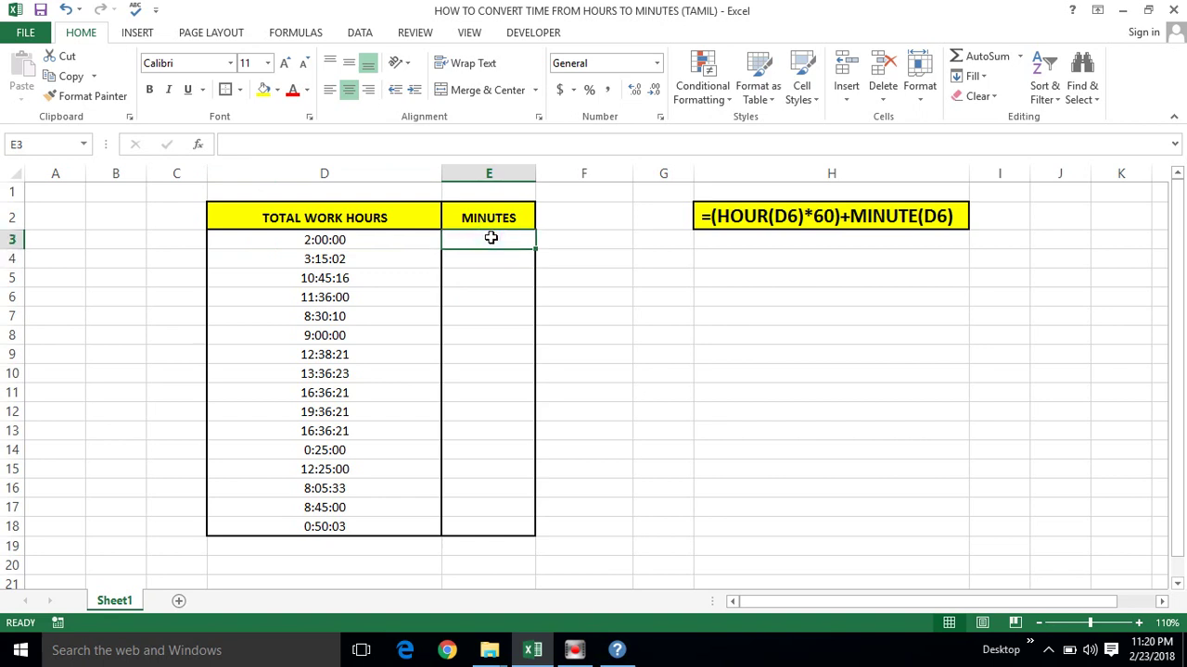
click(488, 277)
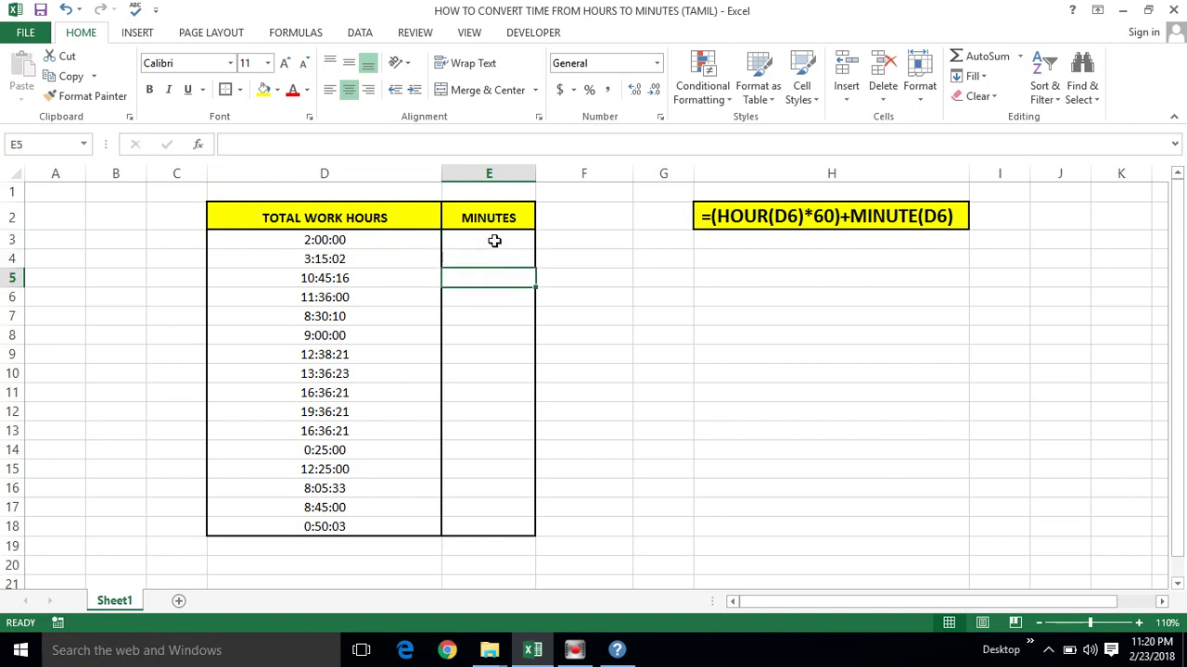
click(494, 240)
- Enter the (HOUR(D3)*60) part of the minutes formula in E3
text(=)
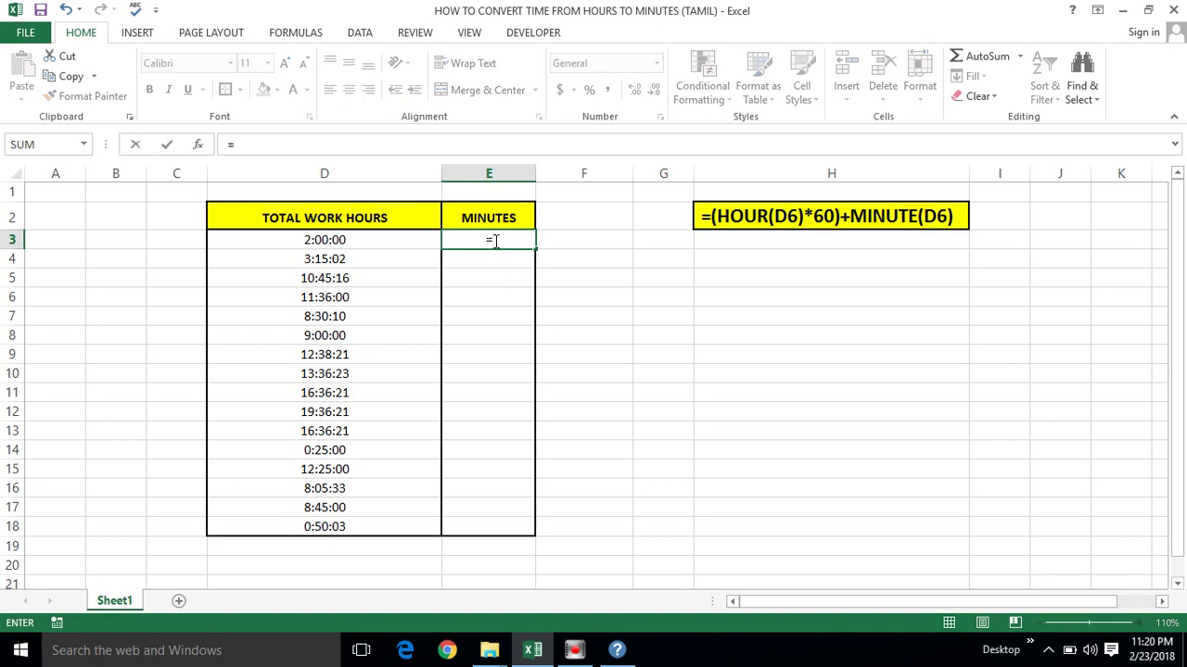
text(HO)
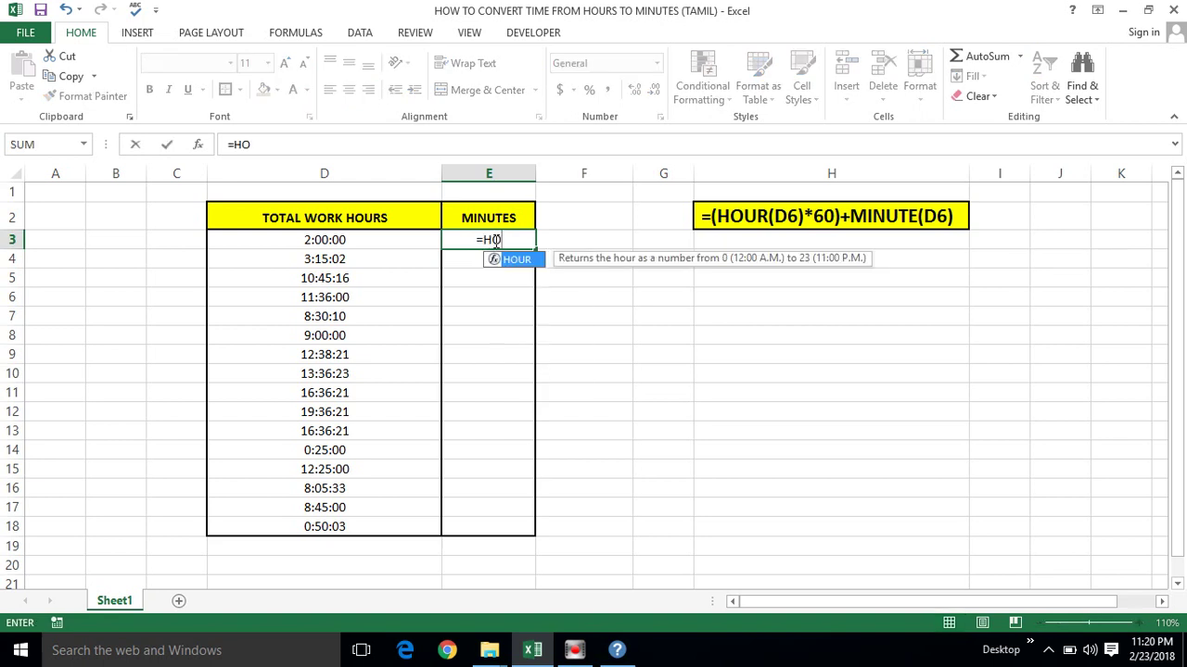
key(Tab)
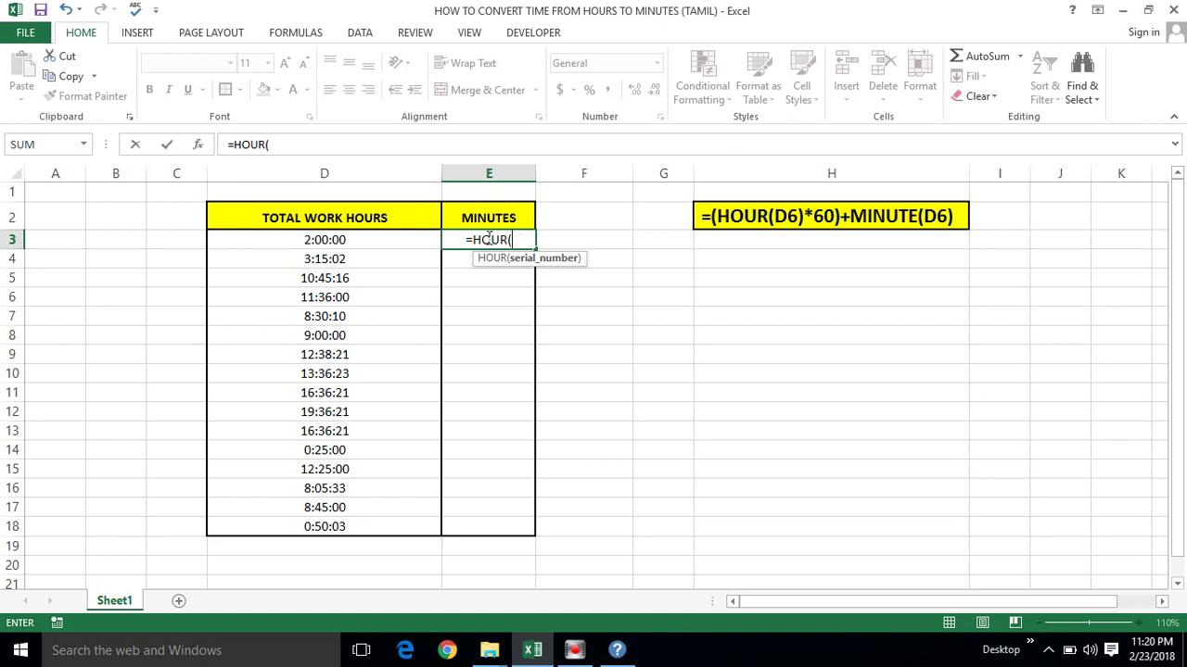
click(316, 241)
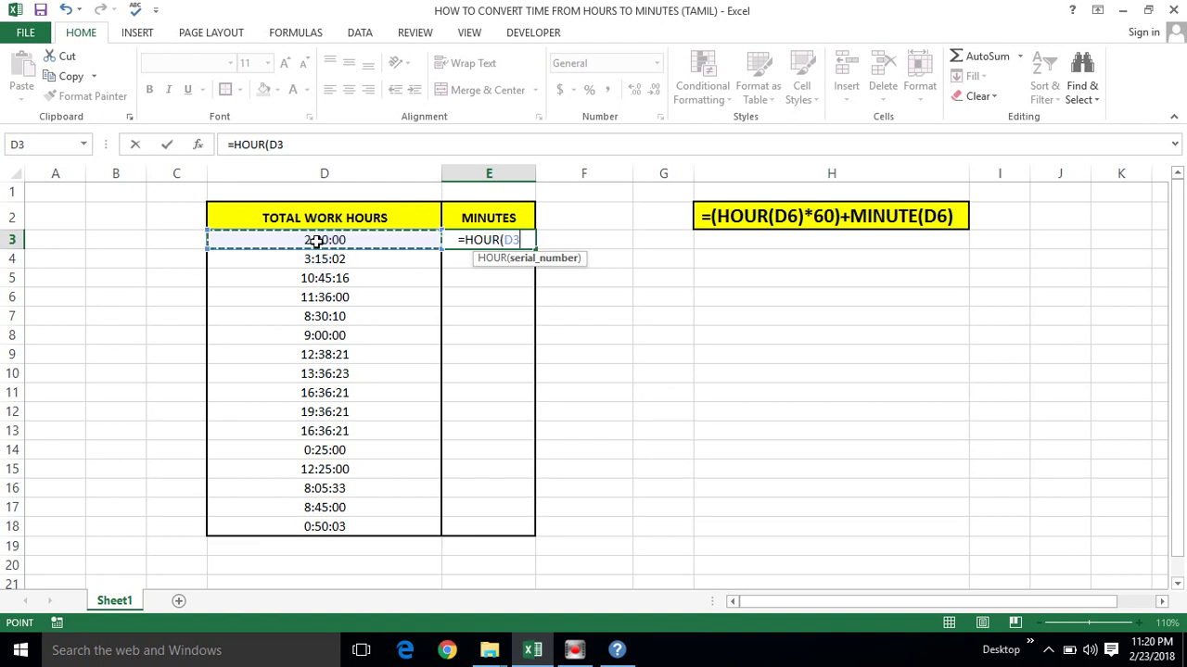
text())
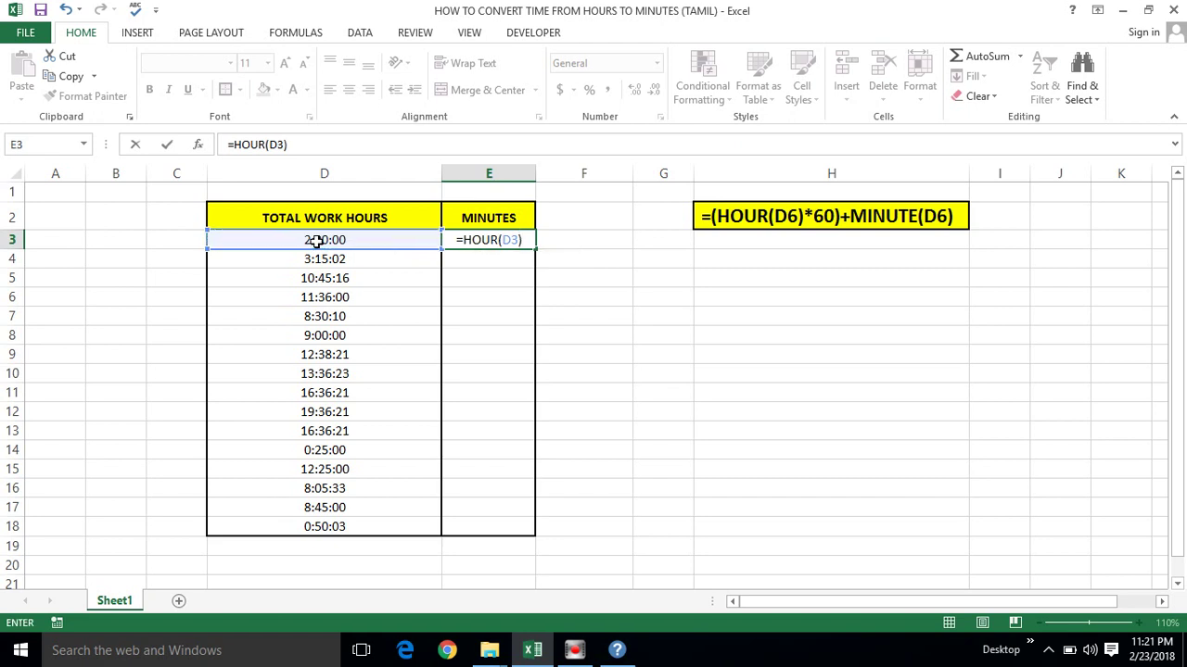
text(*)
text(6)
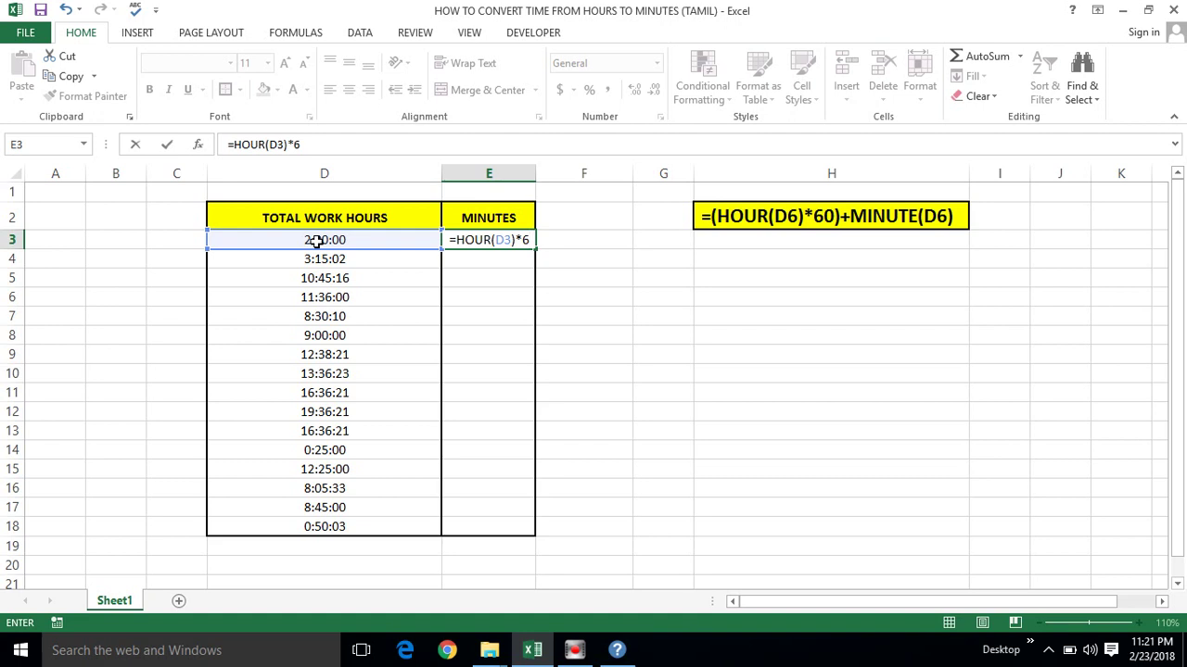
text(0)
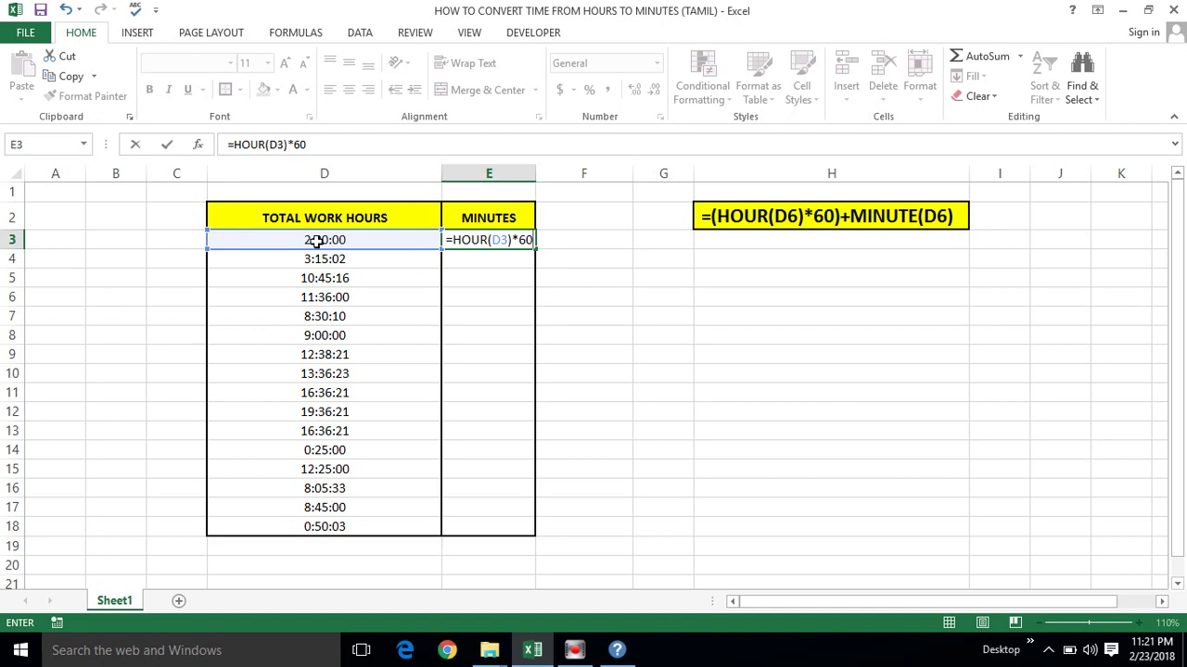
text())
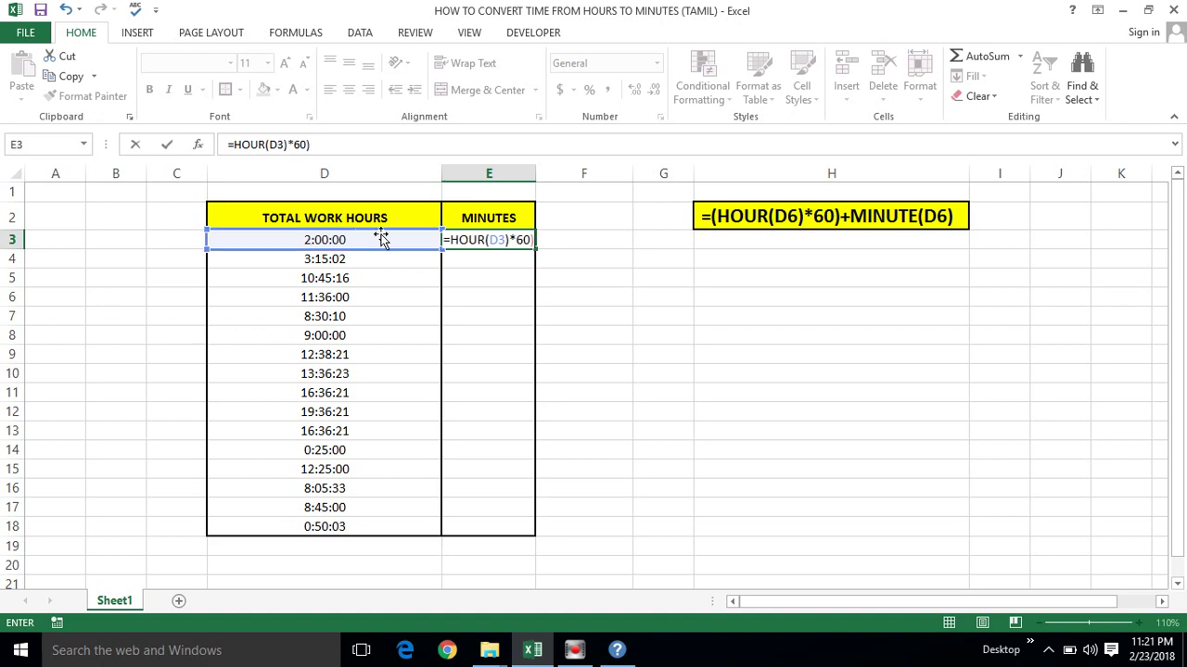
click(451, 239)
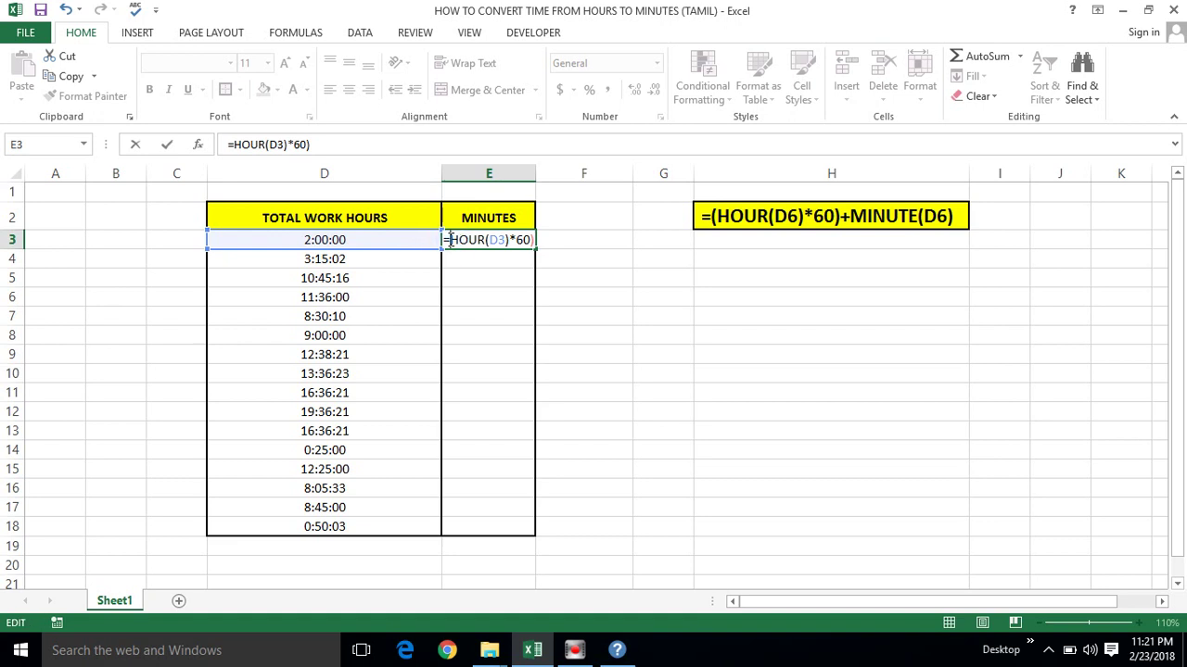
text(()
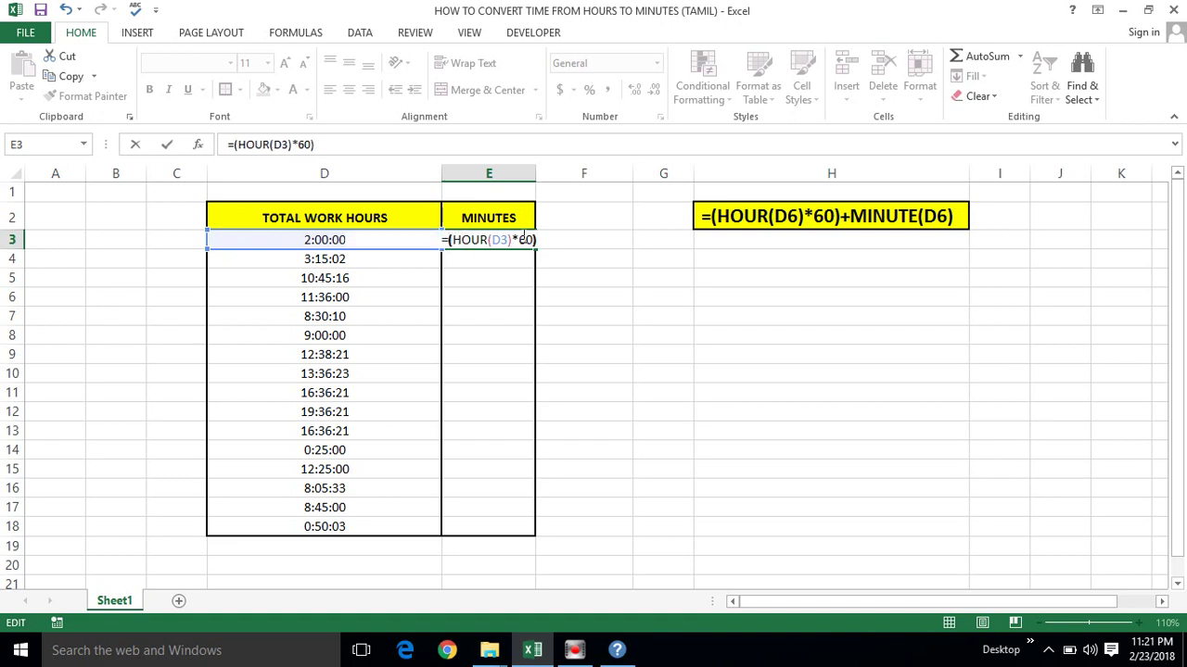
click(546, 241)
- Append +MINUTE(D3) to finish =(HOUR(D3)*60)+MINUTE(D3) and commit it
text(+)
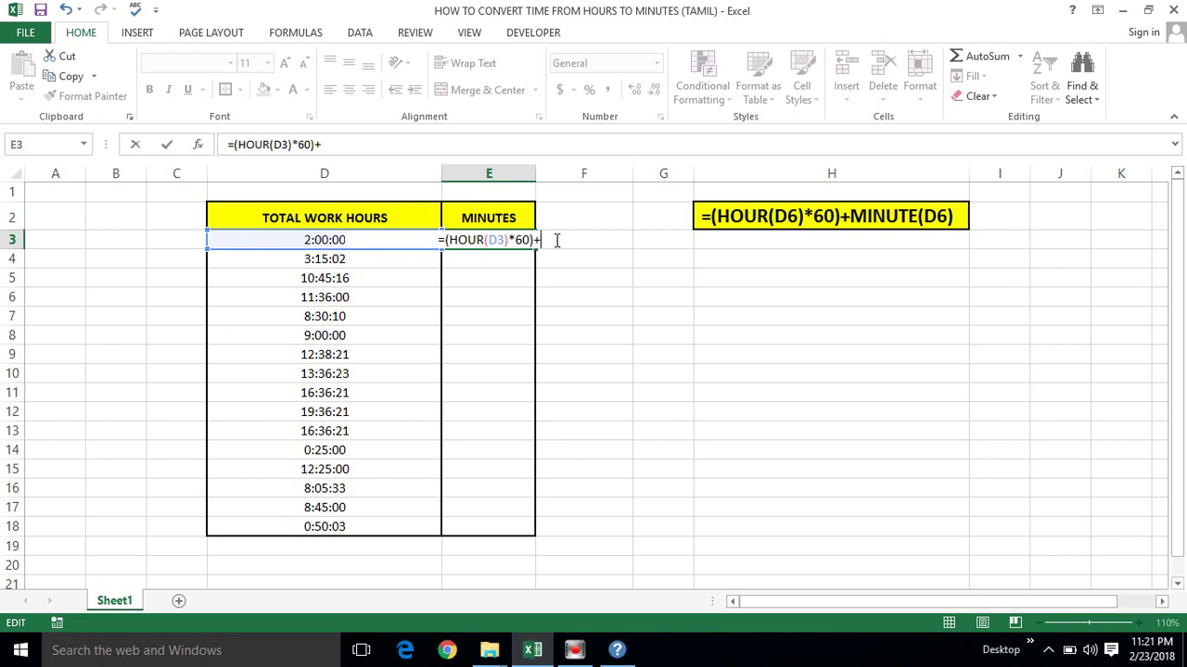
text(MI)
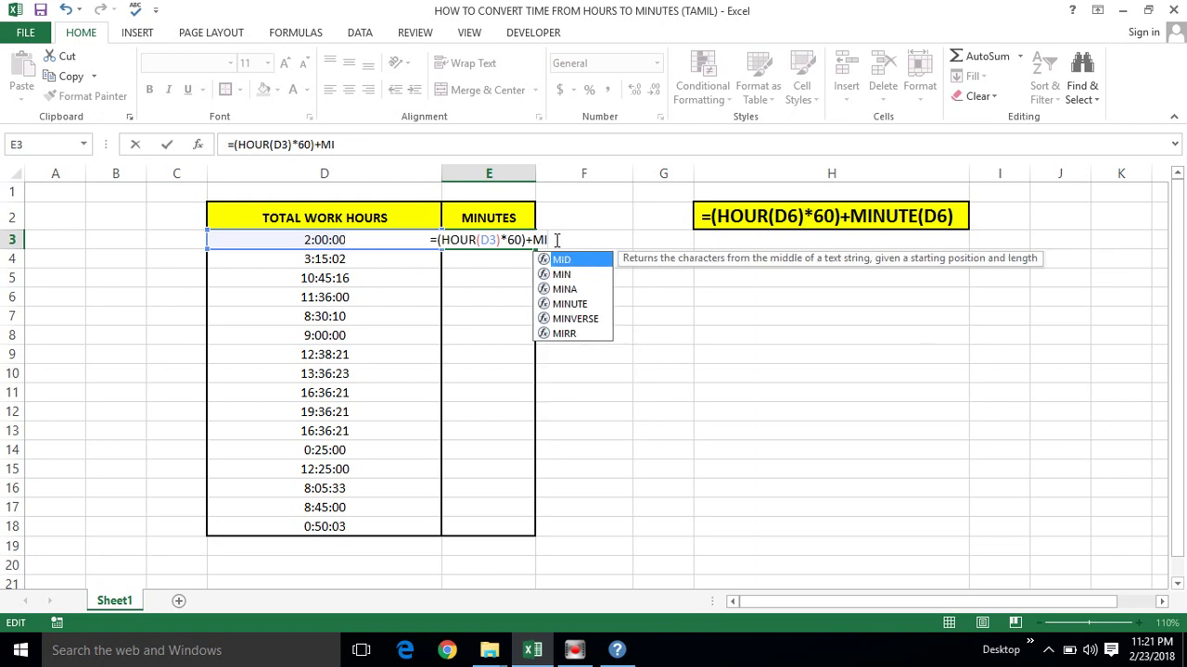
text(NU)
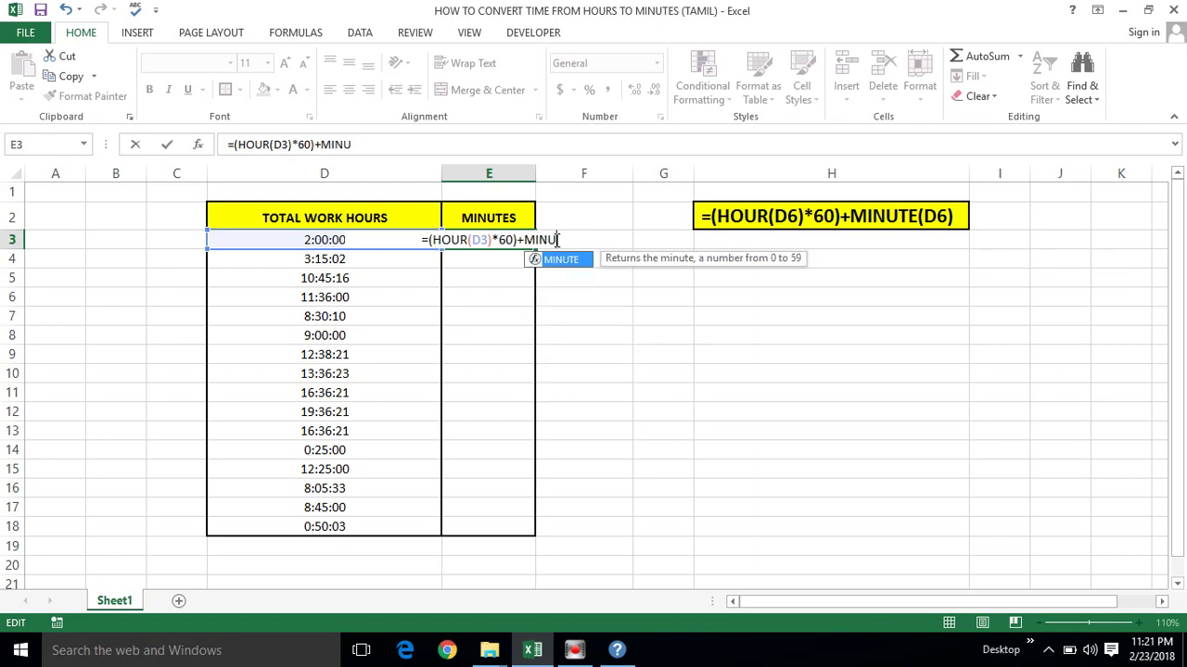
text(TE()
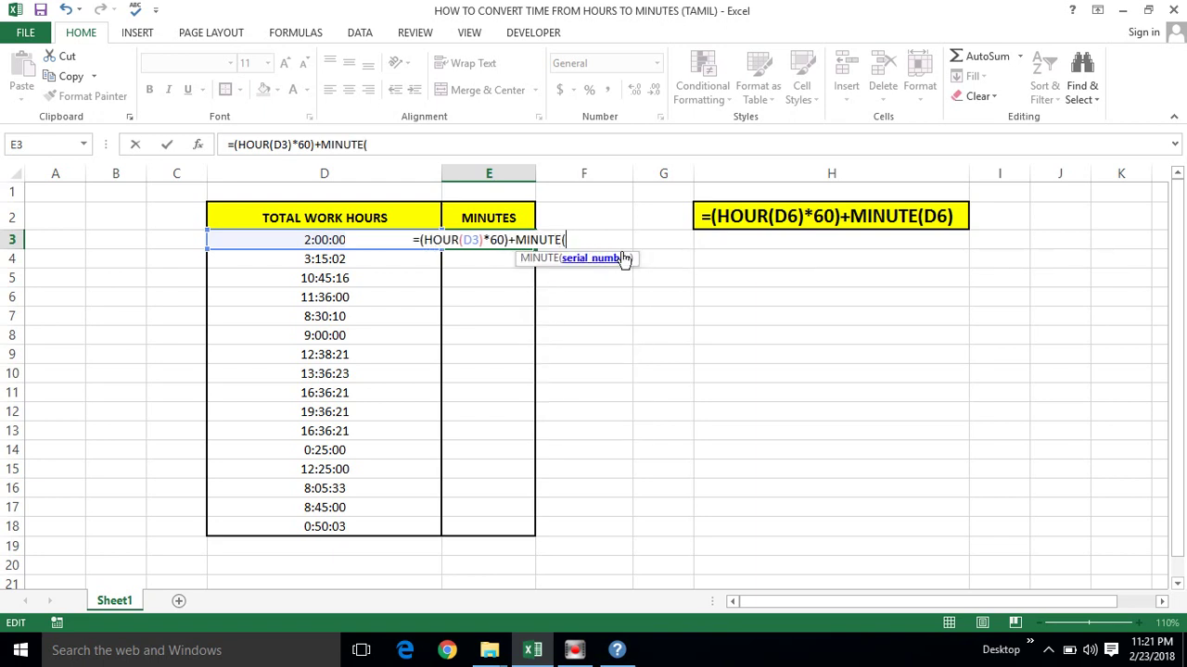
click(327, 241)
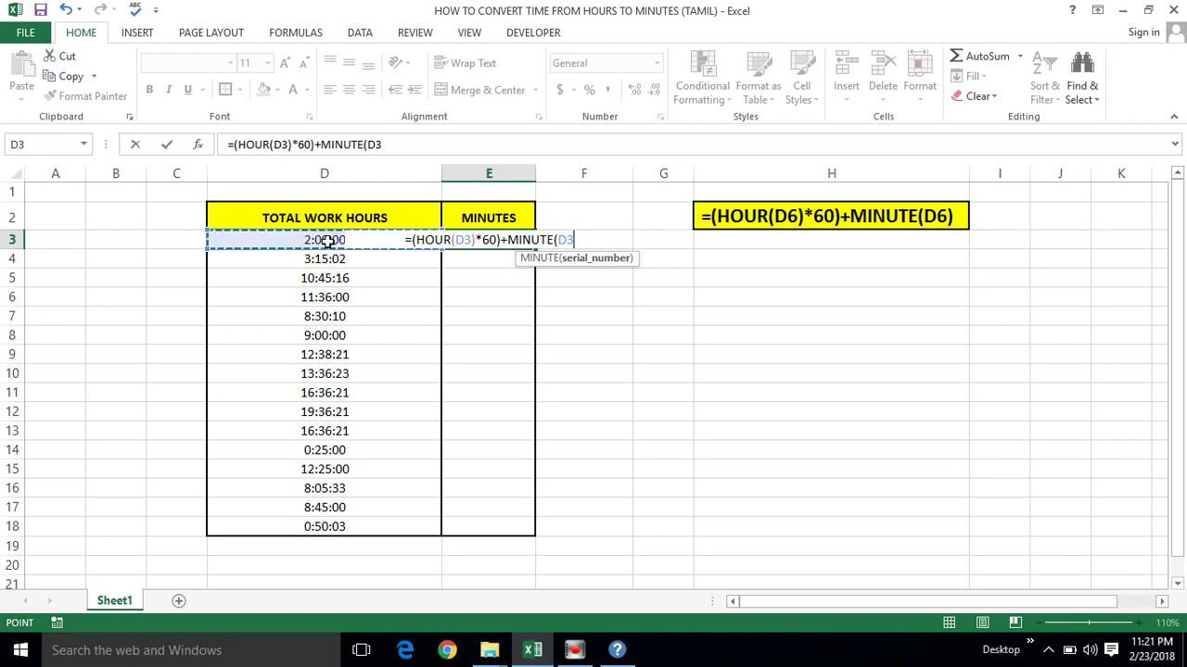
text())
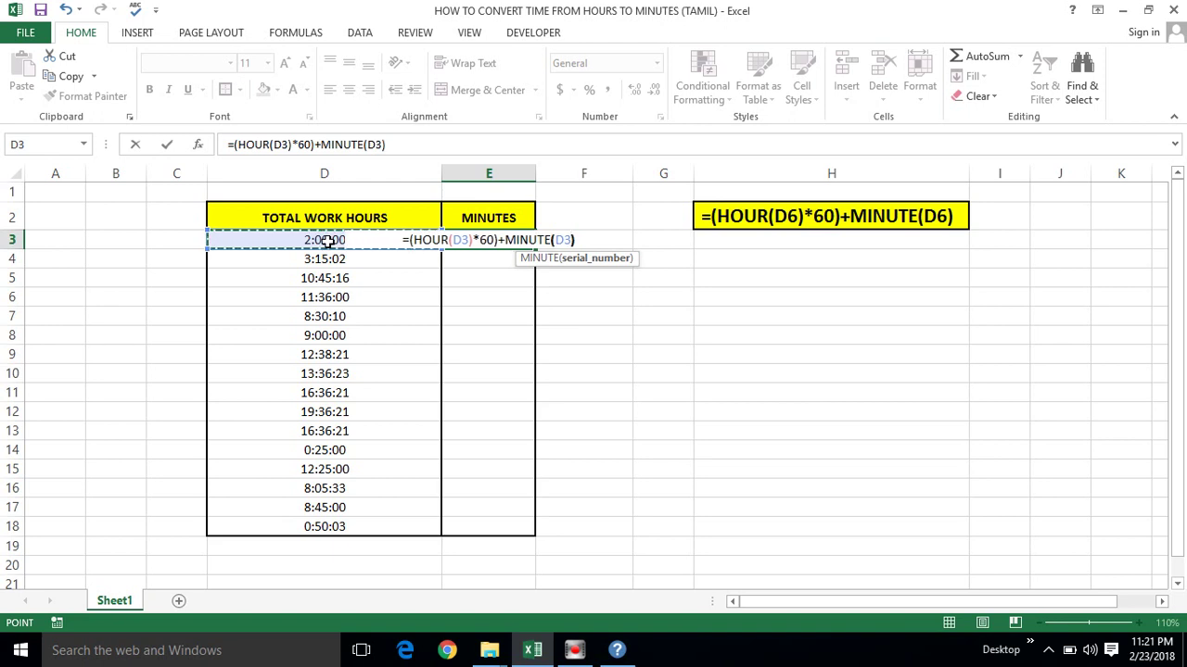
key(Return)
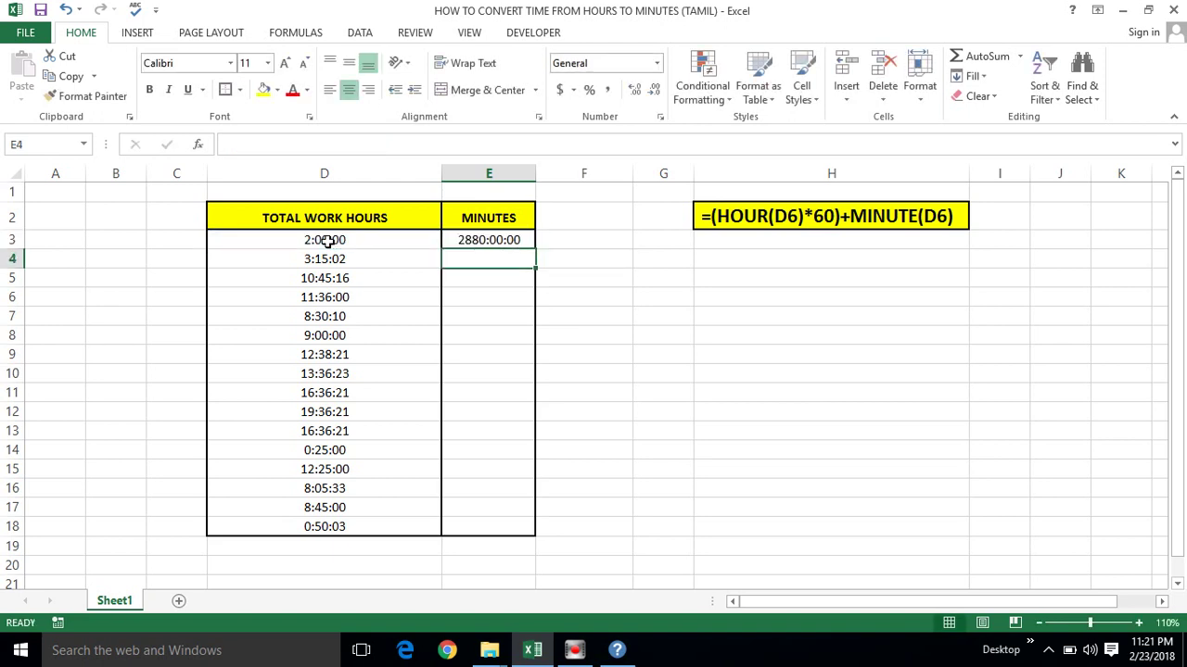
- Set column E to General format so E3 shows 120 minutes for D3's 2:00:00
click(482, 242)
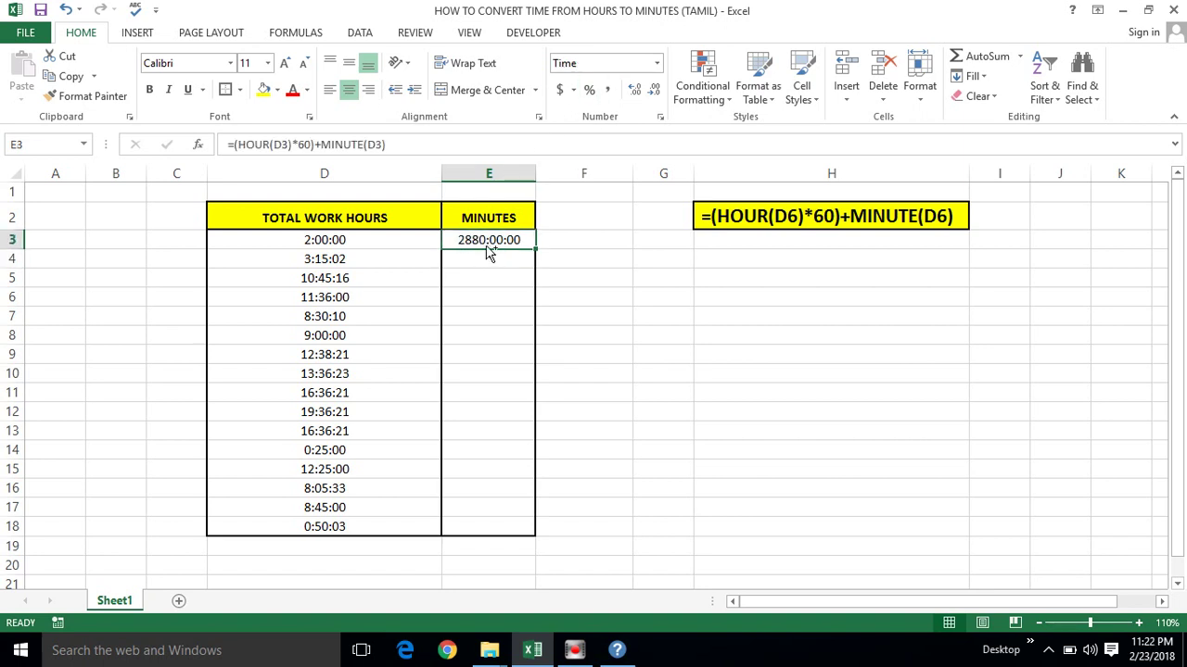
key(ctrl+space)
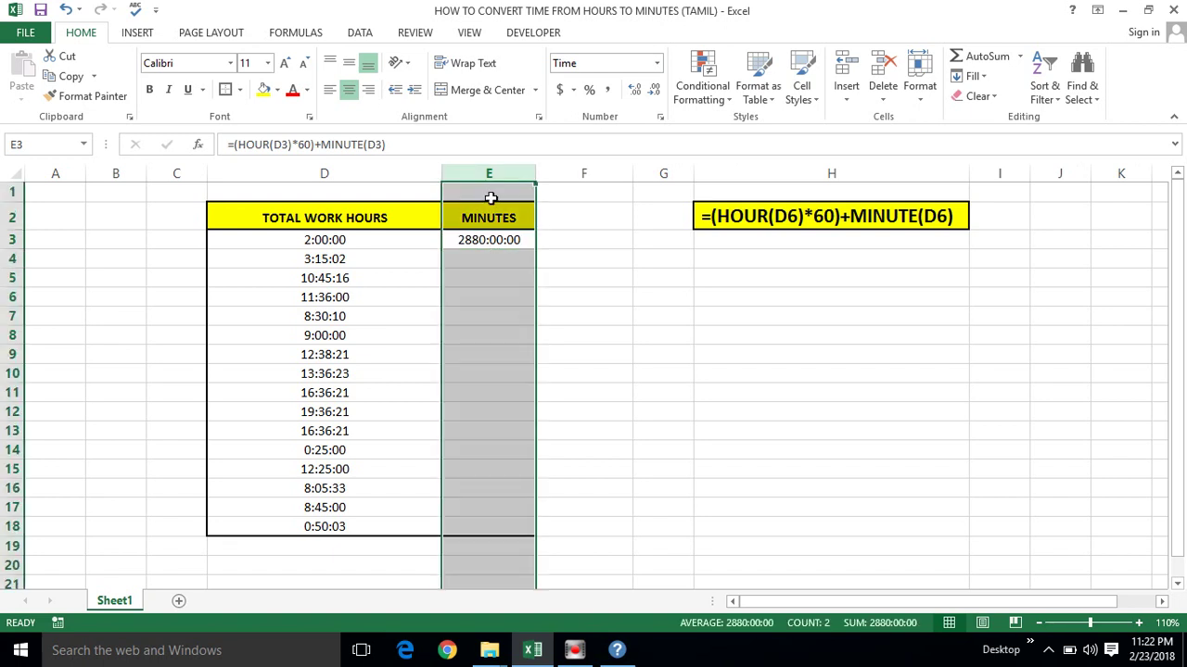
click(498, 168)
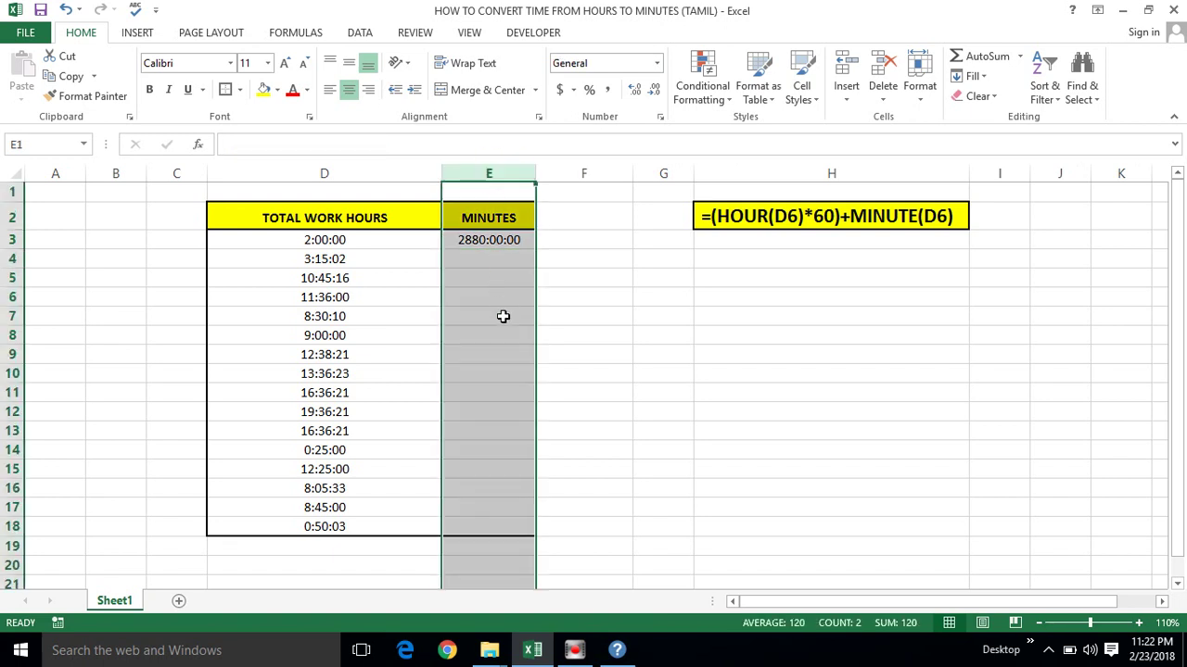
key(ctrl+1)
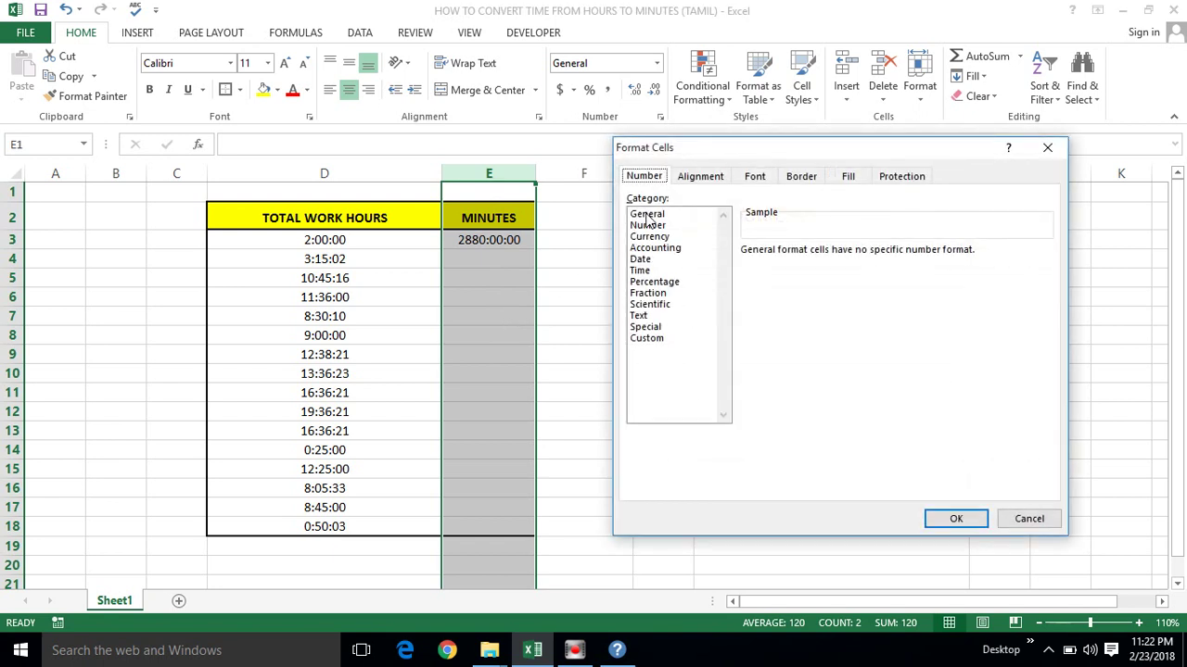
click(646, 215)
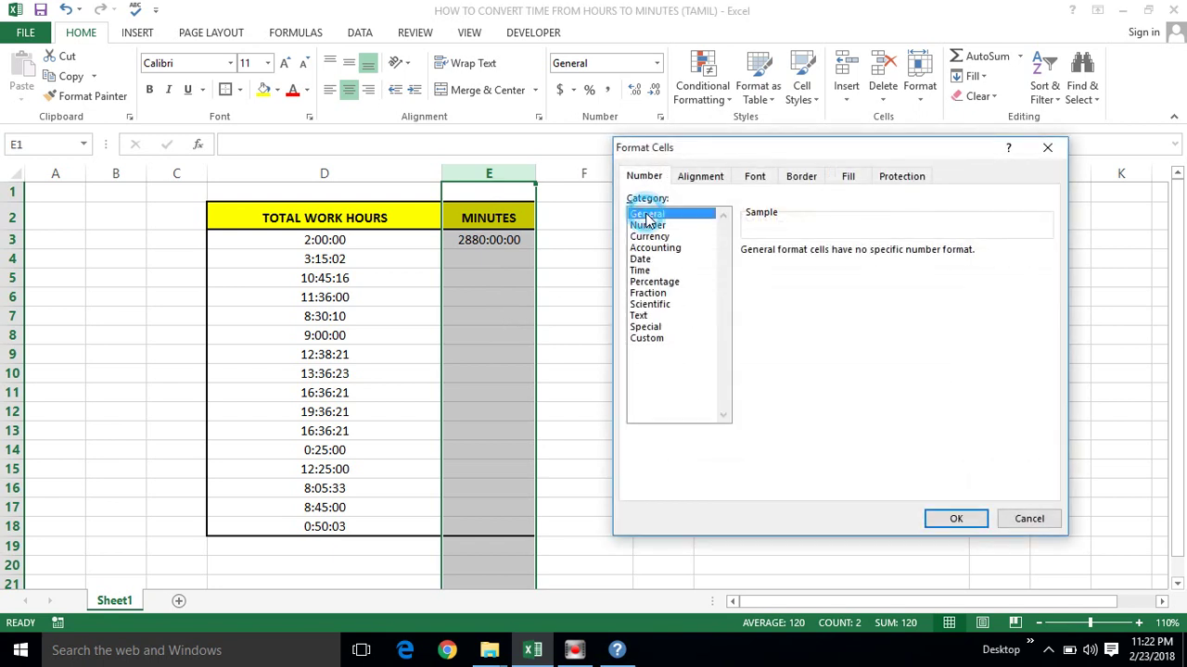
click(956, 519)
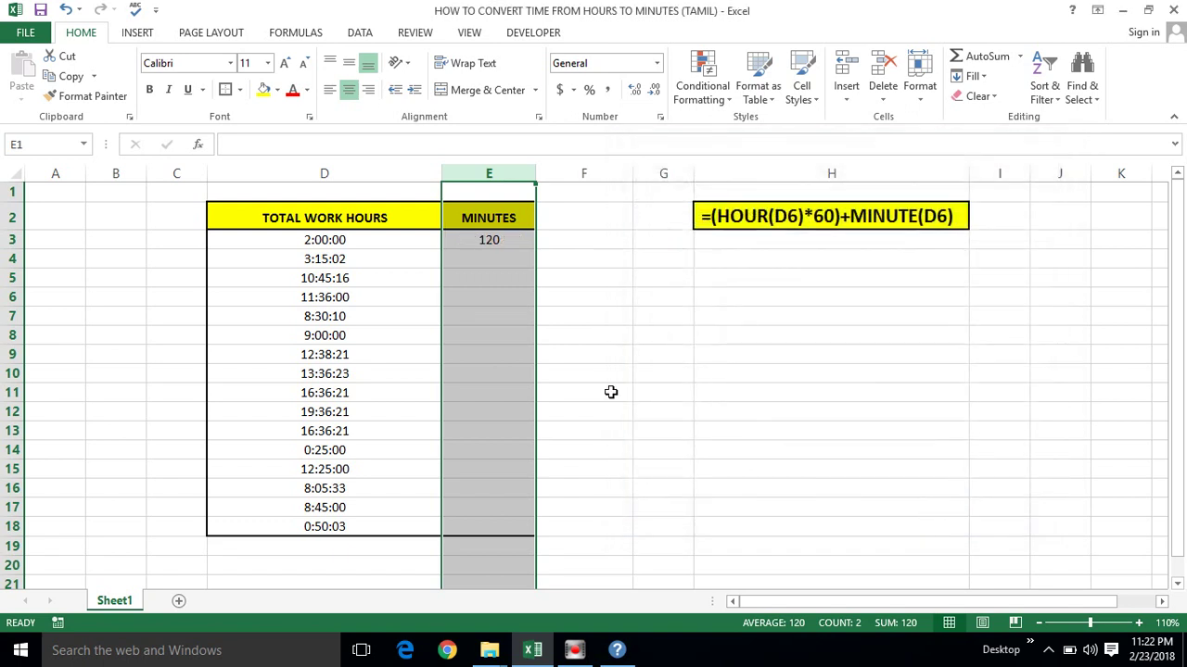
click(488, 244)
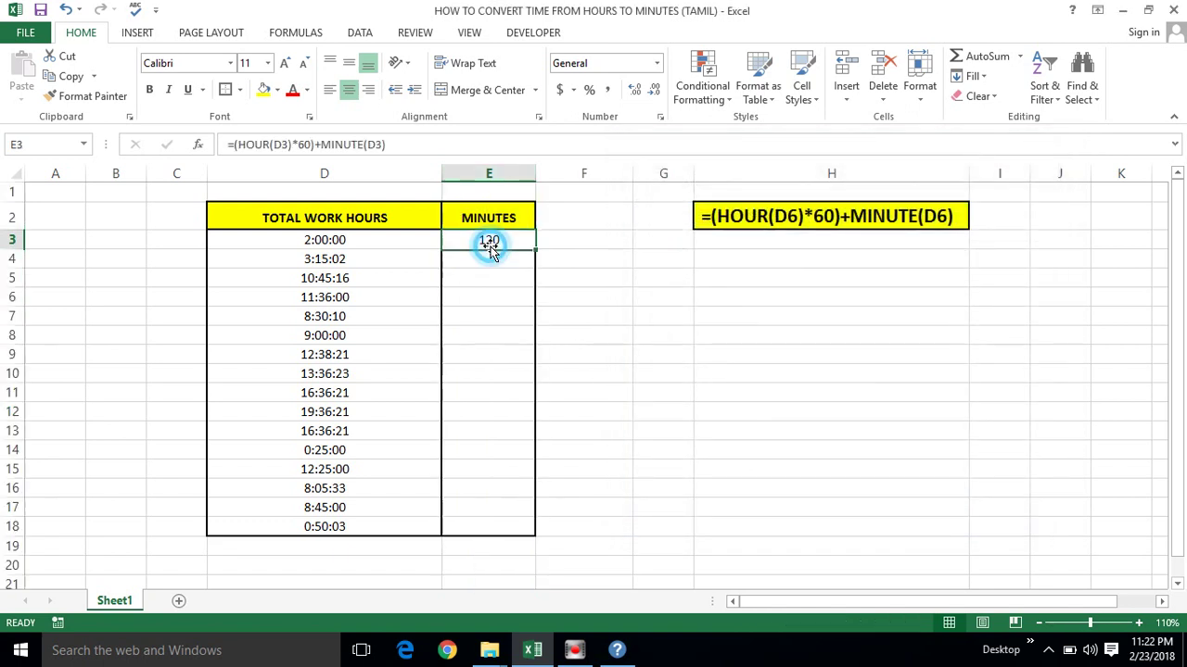
click(315, 241)
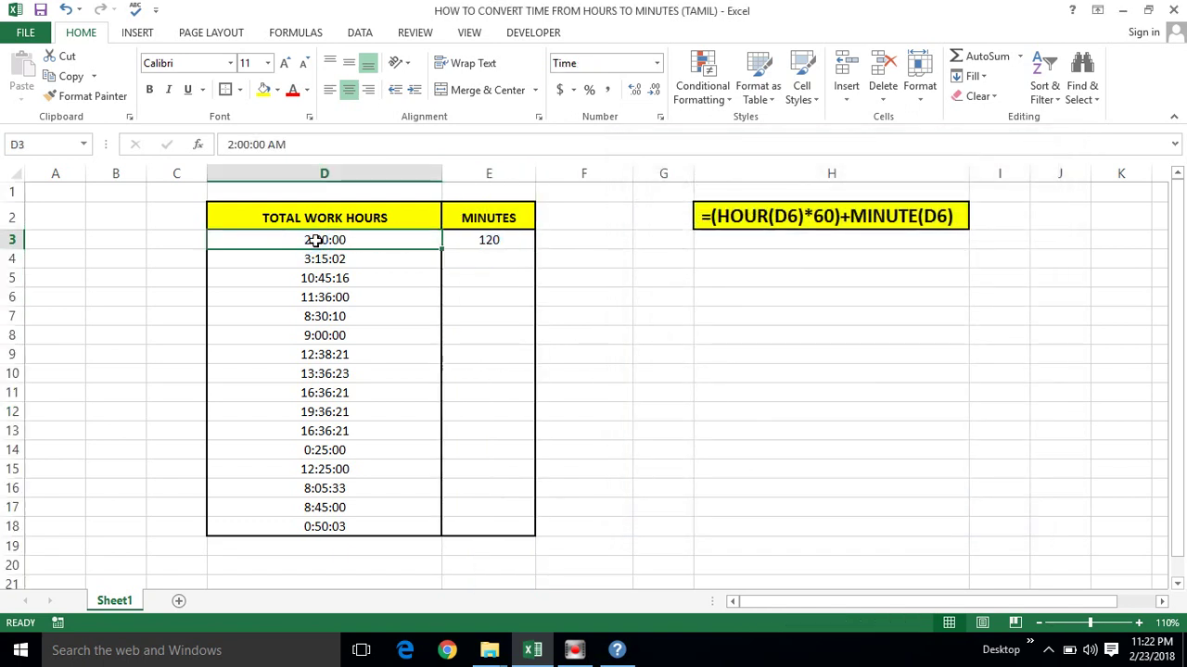
click(495, 240)
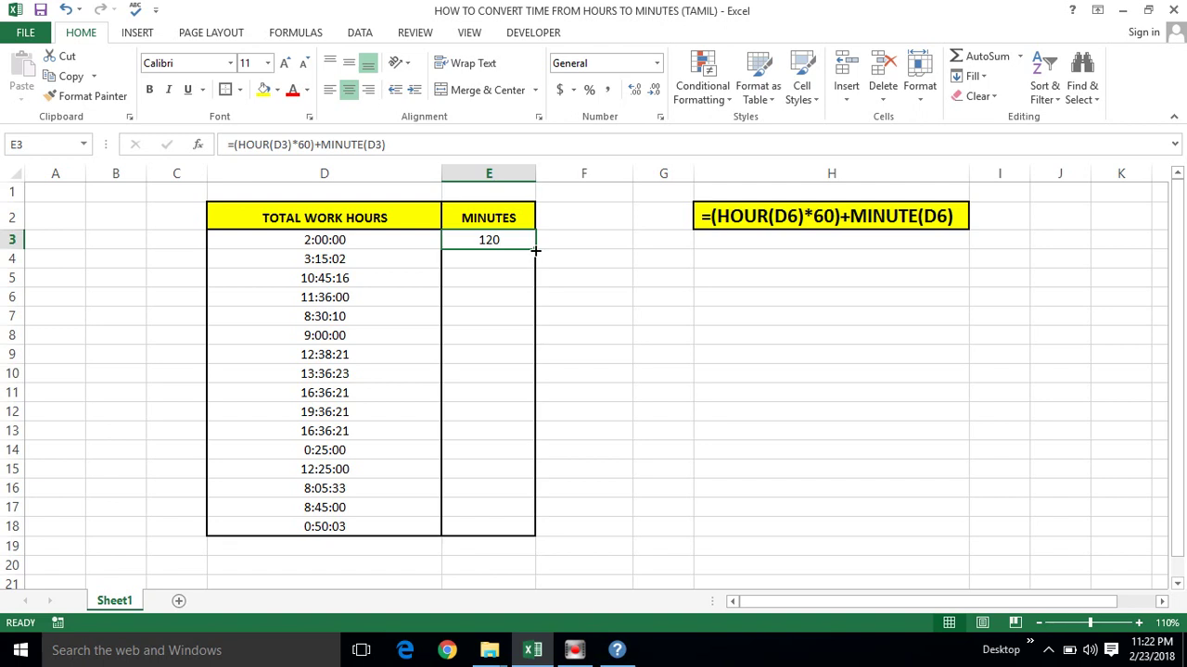
- Drag the minutes formula down to E18 and check results in E4, E5, E8 and E18
drag(535, 250, 536, 359)
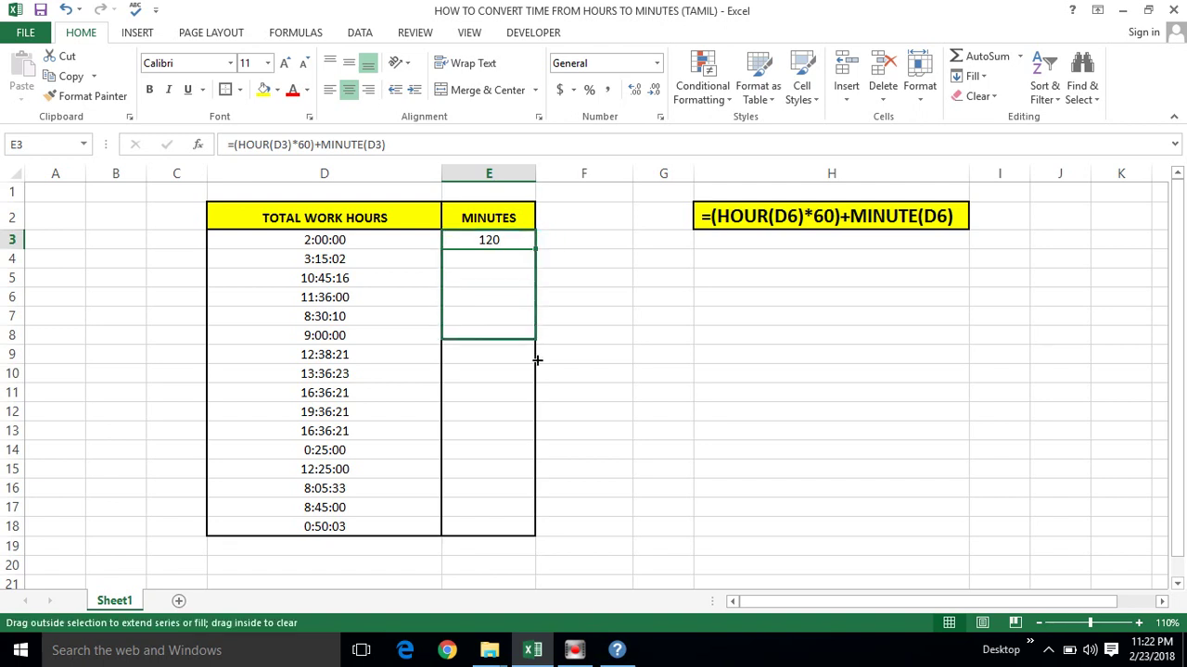
drag(537, 359, 538, 534)
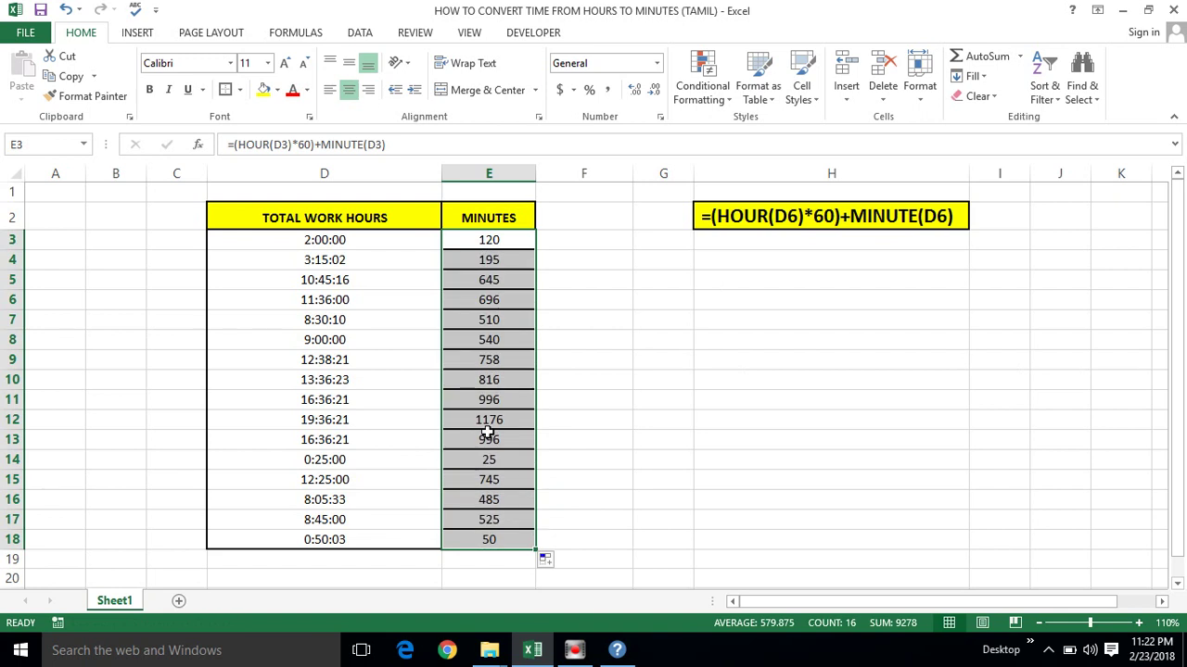
click(368, 369)
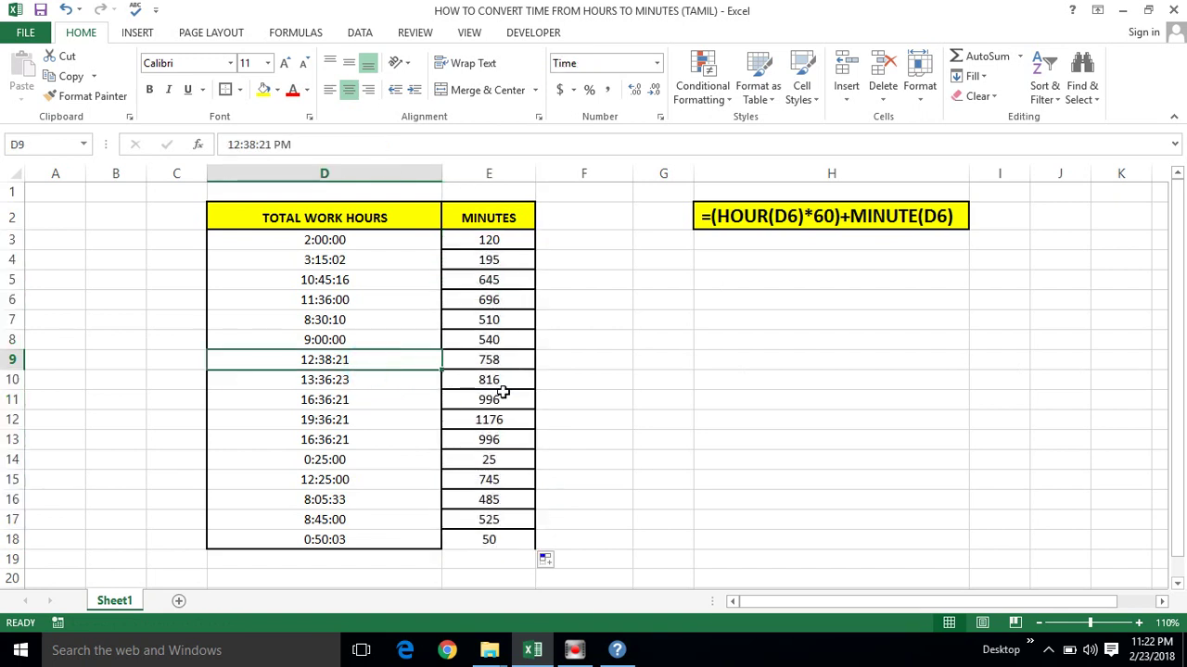
click(489, 536)
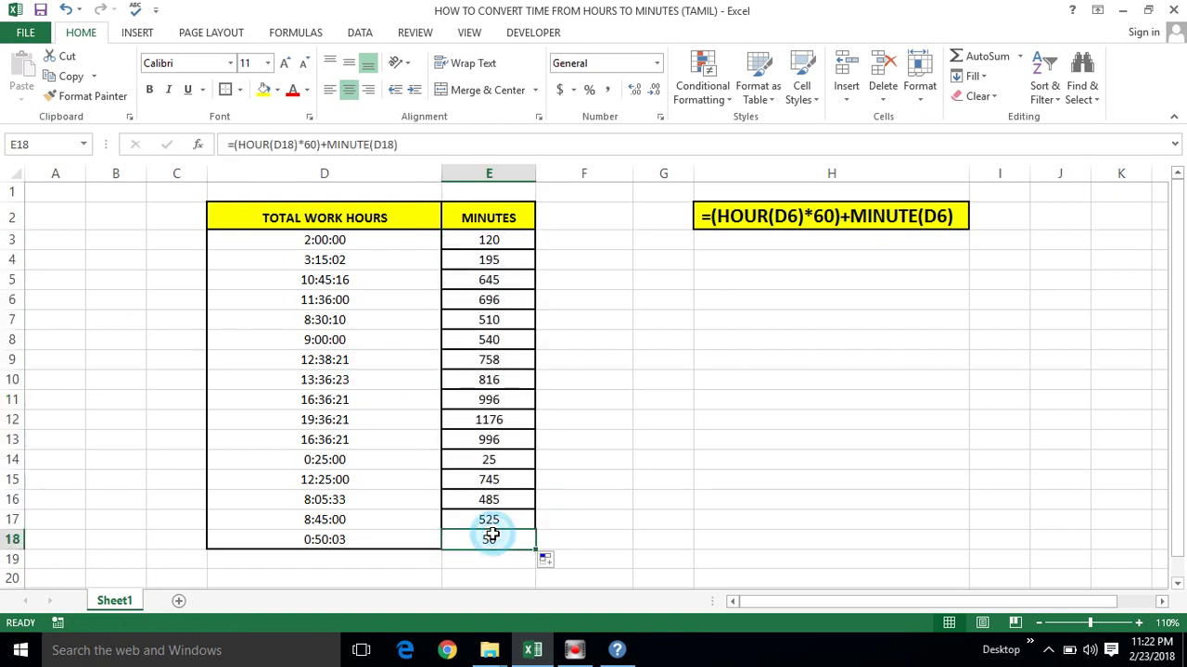
click(328, 260)
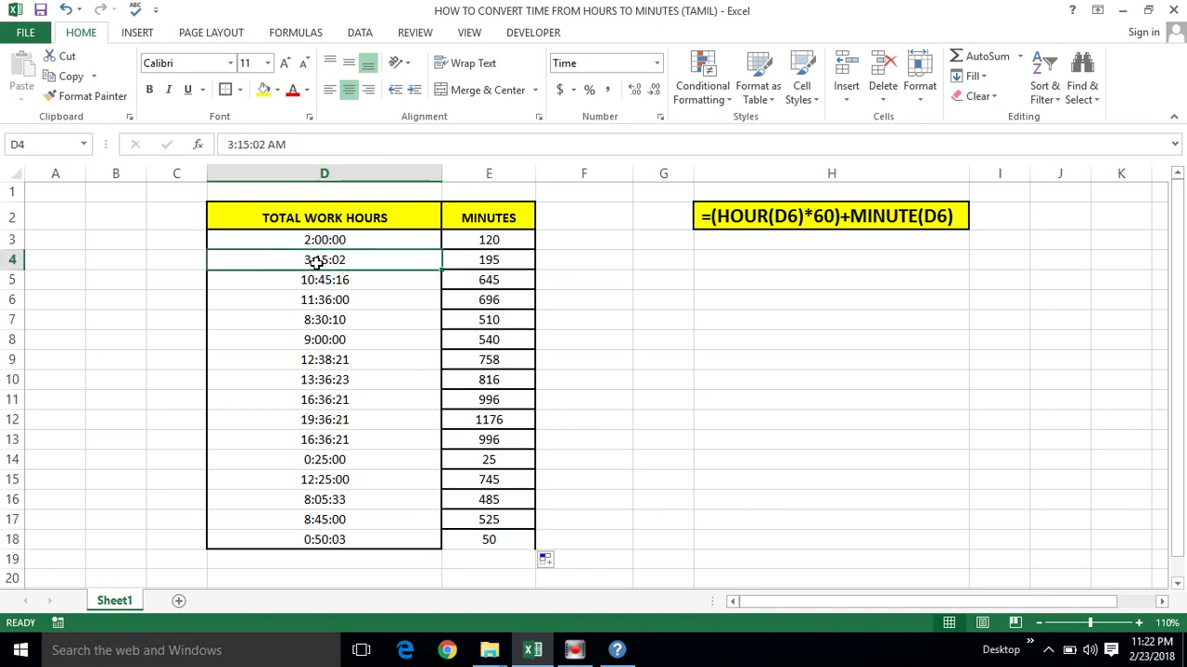
click(479, 262)
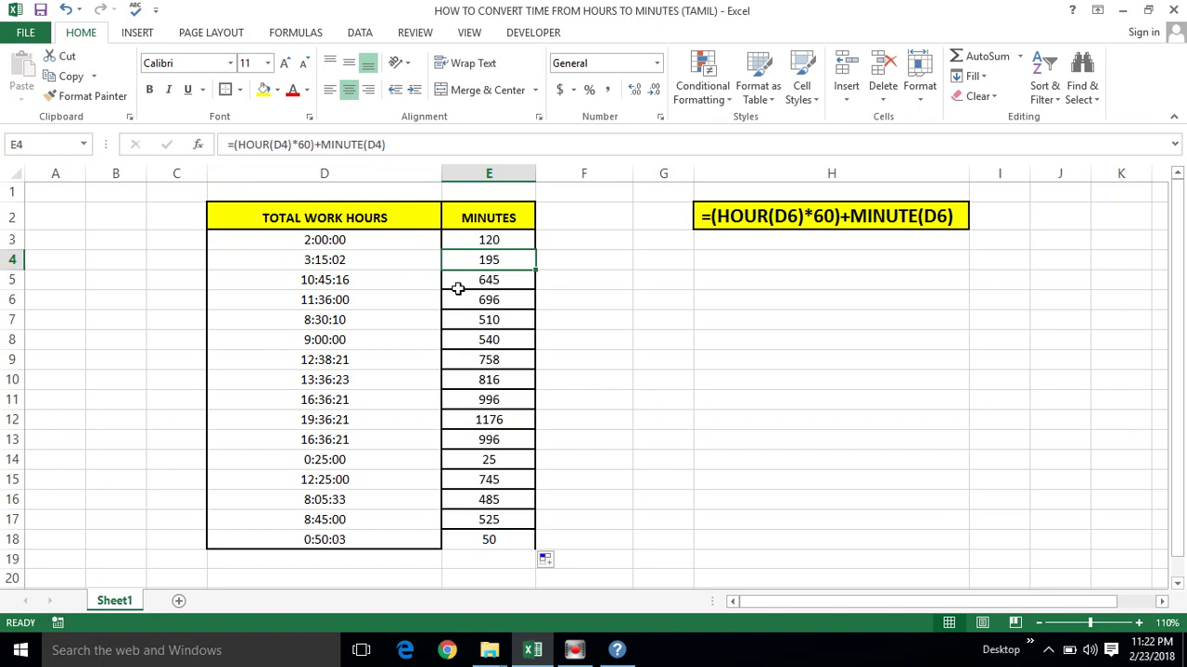
click(458, 282)
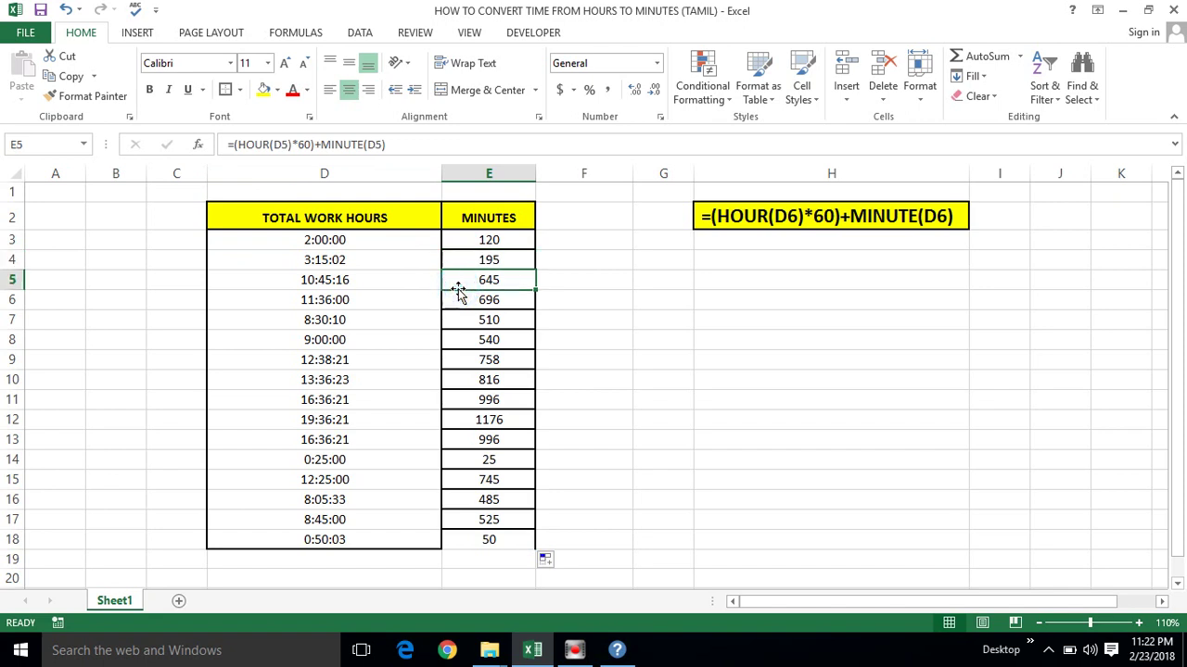
click(496, 341)
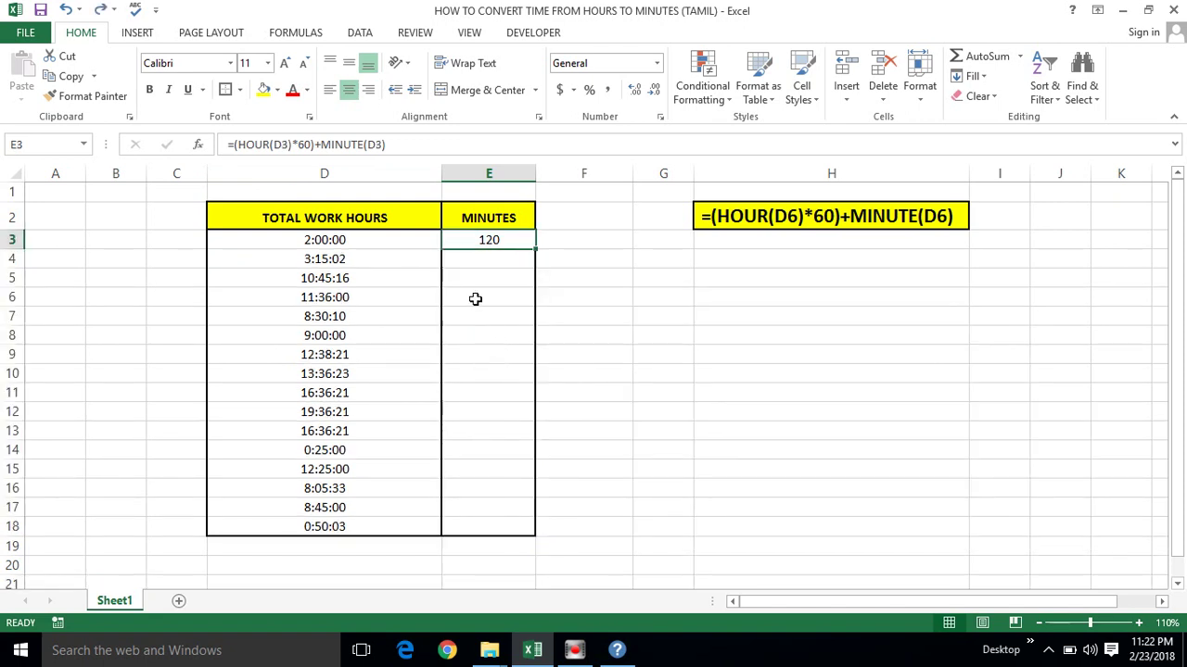
- Refill E3:E18 from E3 with Ctrl+D and verify results such as E9 against D4's 3:15:02
click(474, 298)
click(490, 244)
drag(491, 250, 489, 530)
key(ctrl+d)
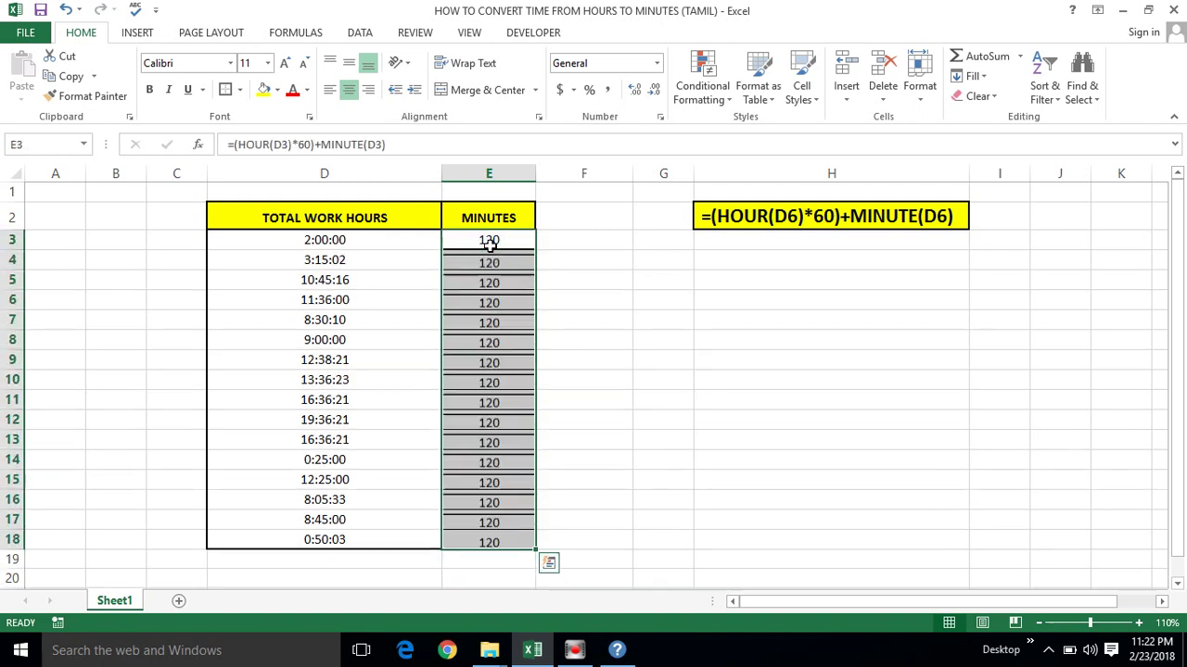
click(465, 358)
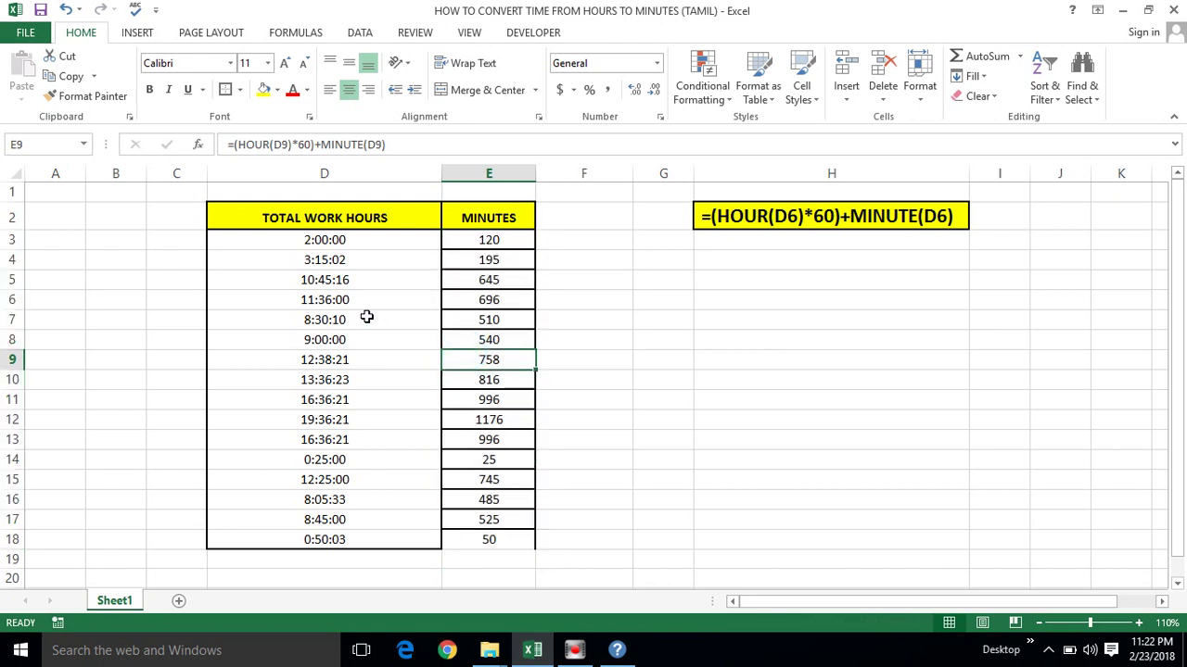
click(345, 265)
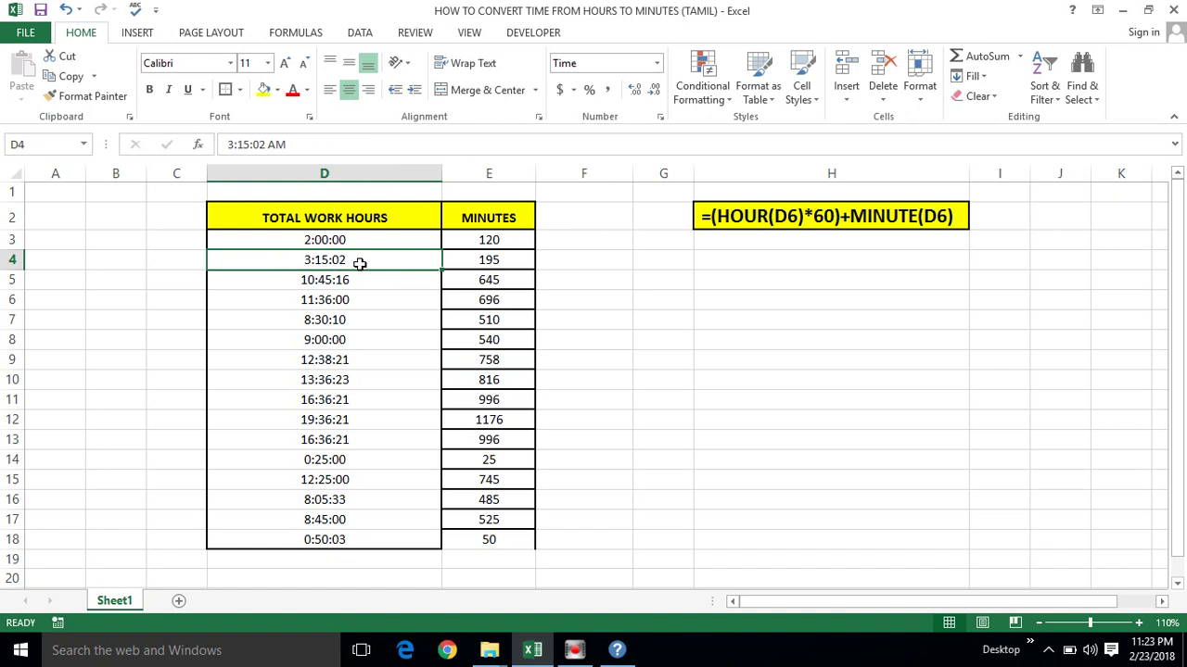
click(564, 267)
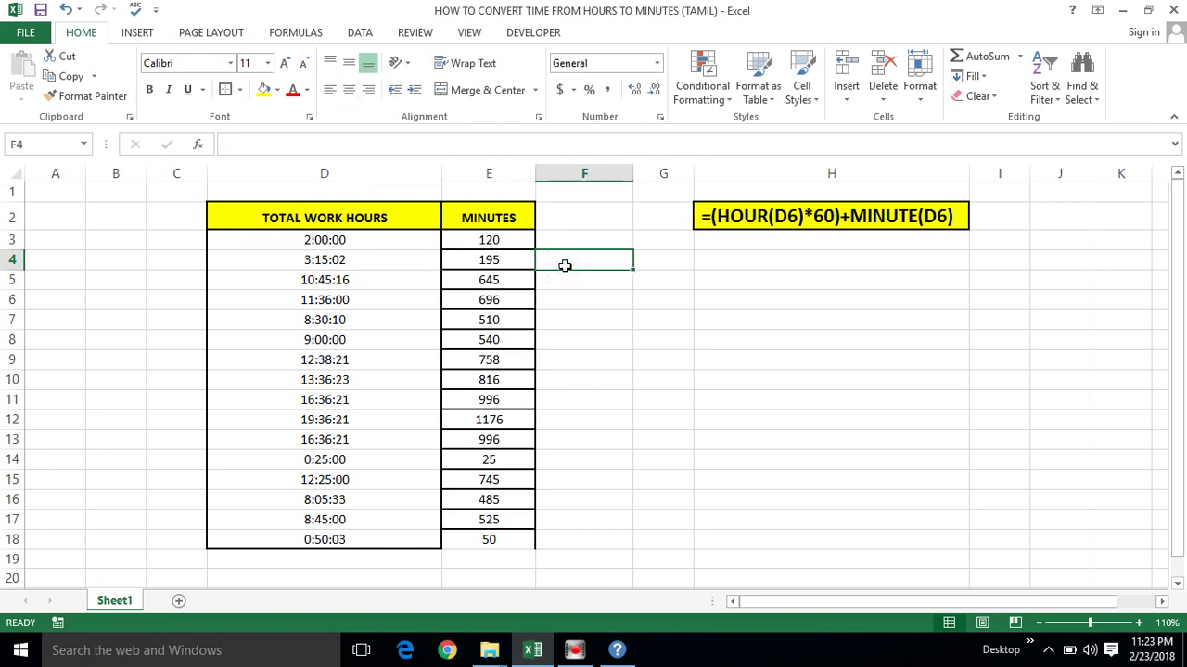
text(=)
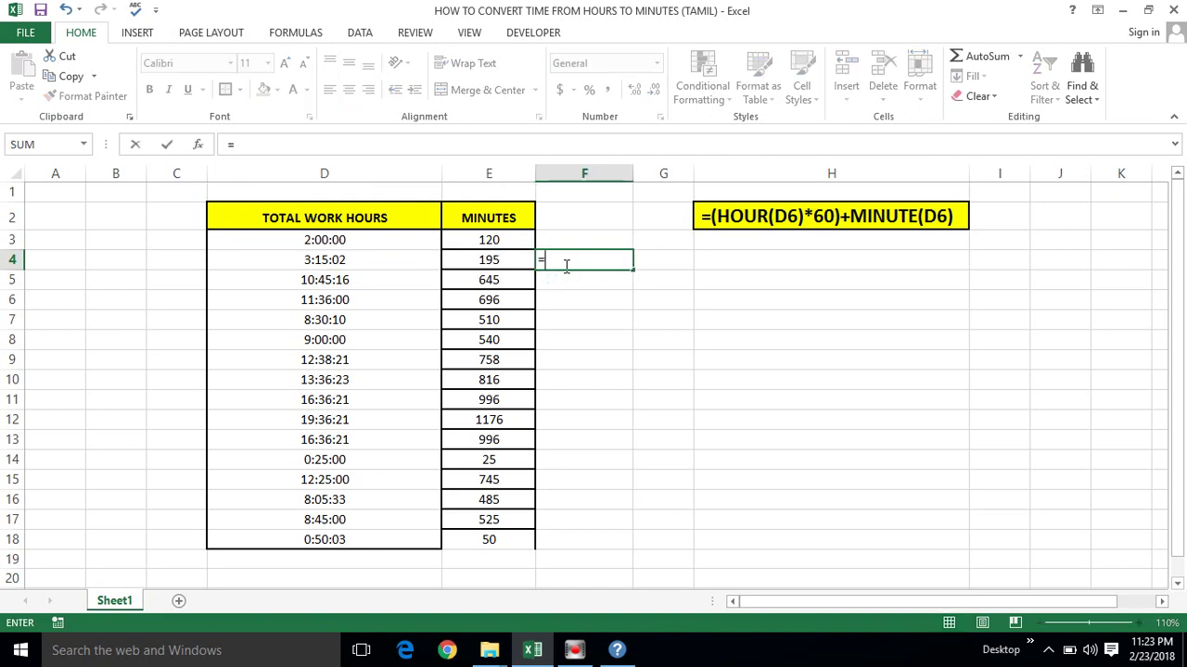
text(3*60)
key(Return)
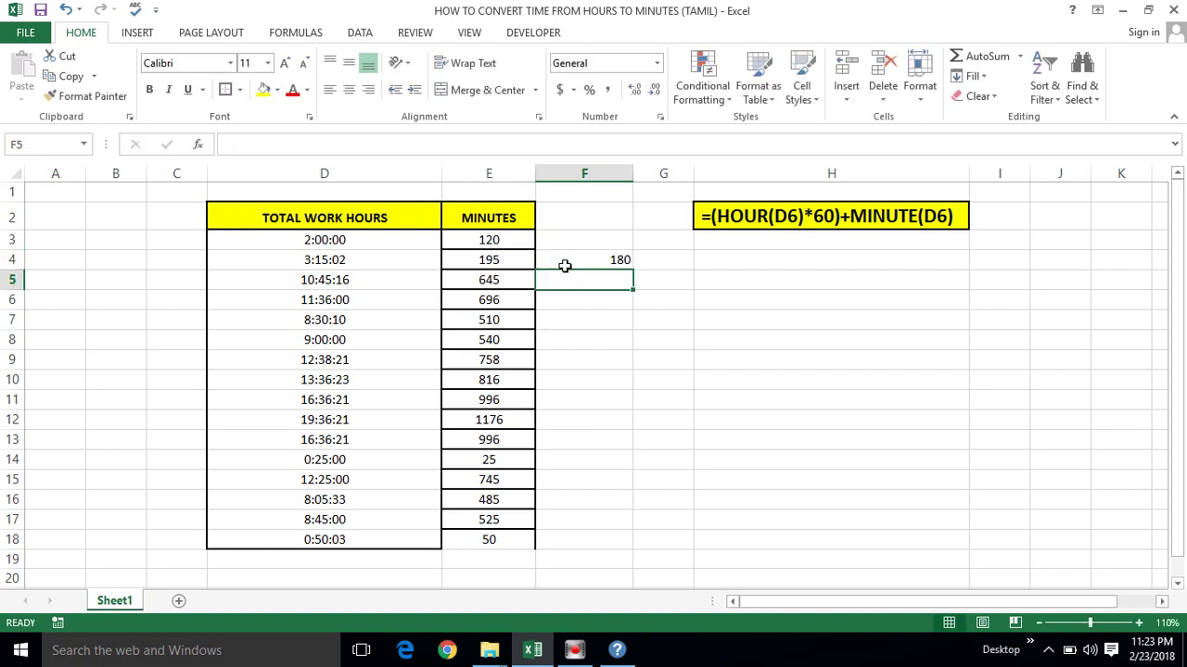
click(608, 258)
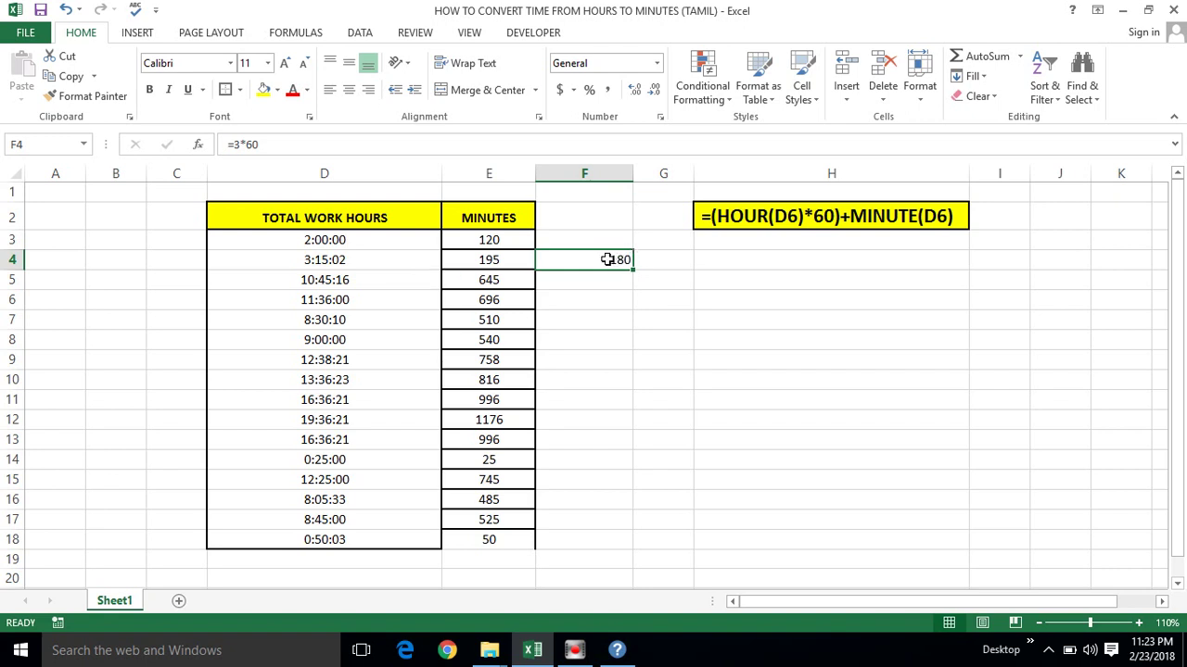
click(501, 259)
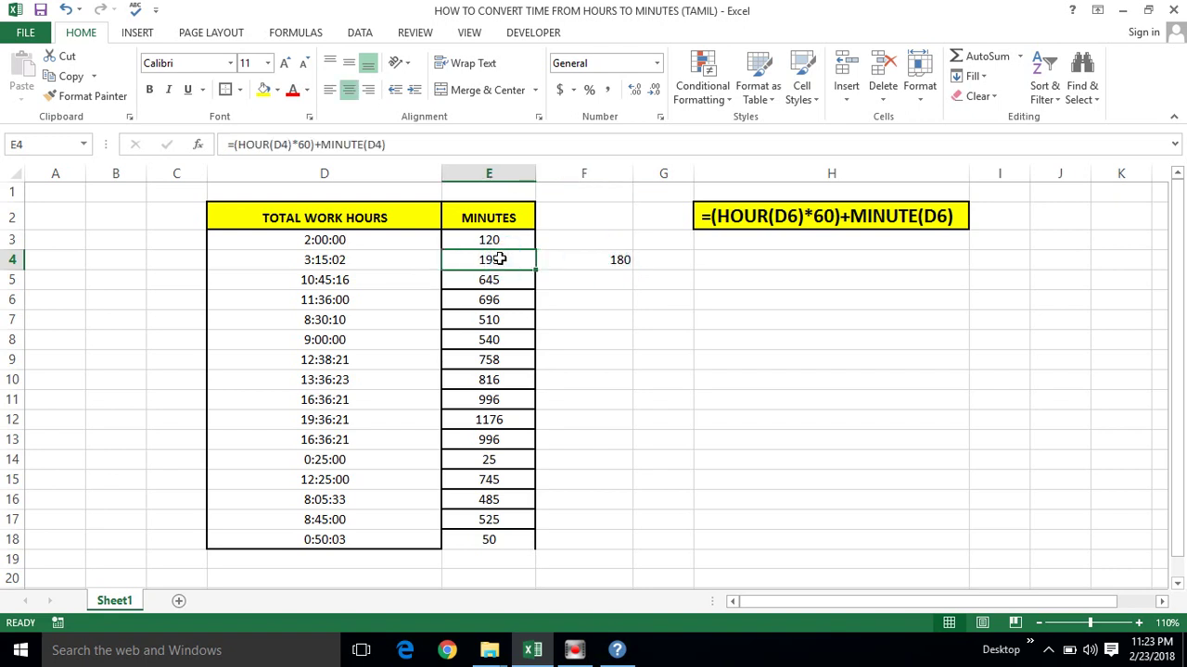
click(617, 259)
click(510, 259)
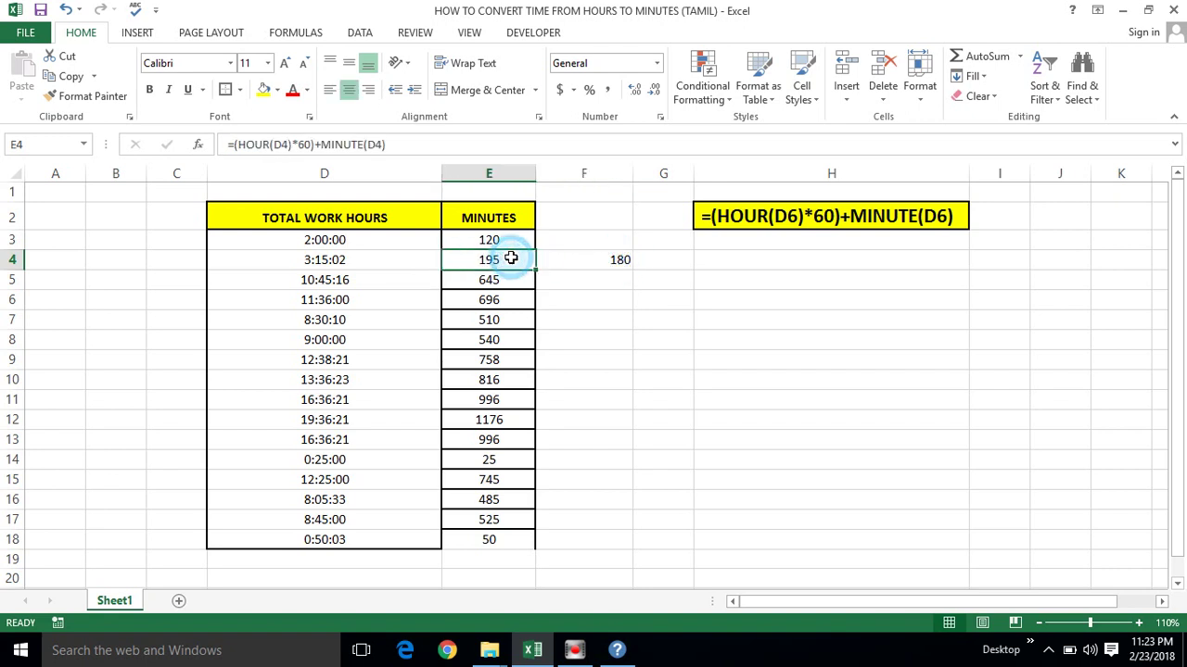
click(308, 259)
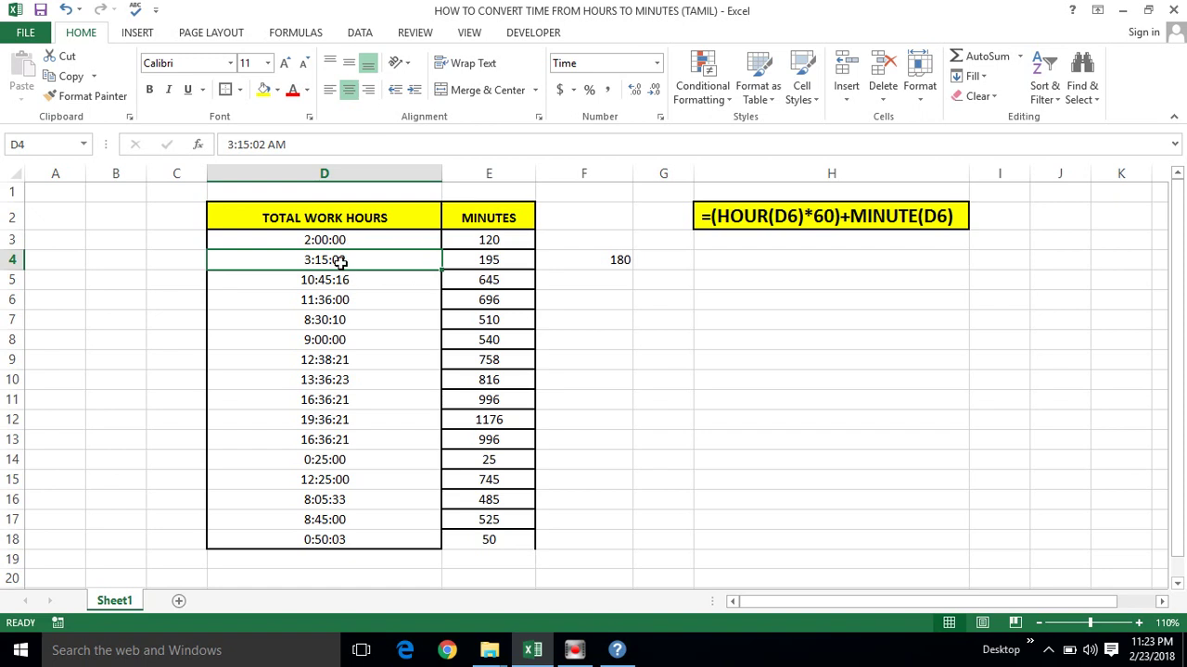
double_click(341, 261)
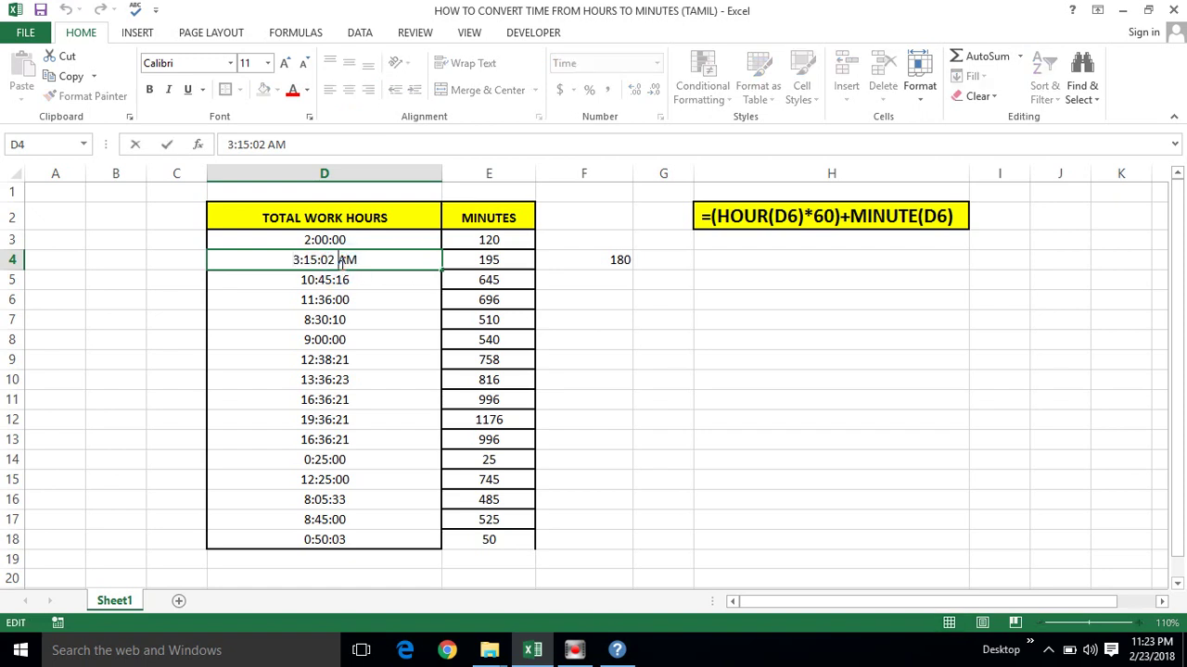
key(Escape)
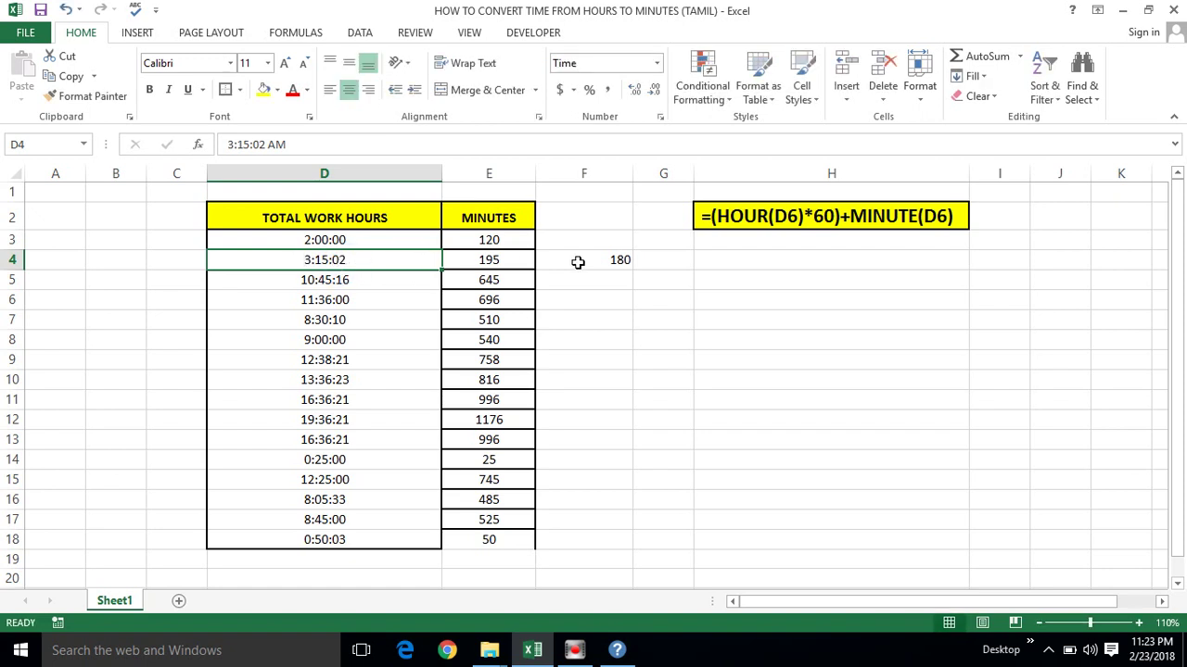
click(578, 262)
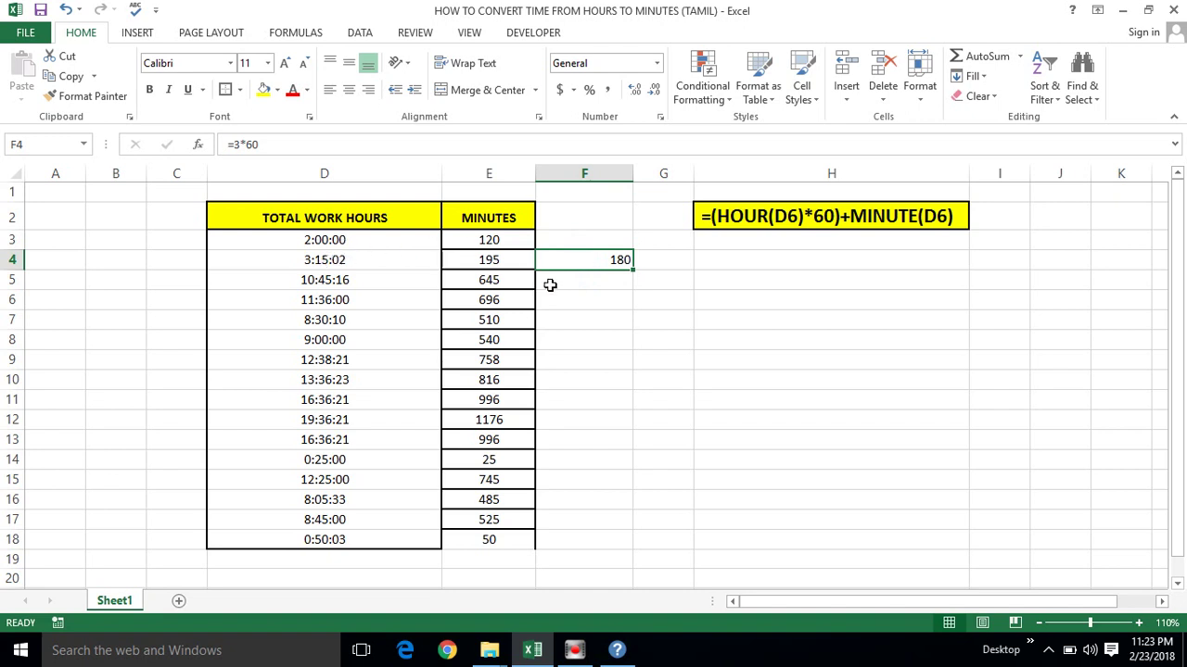
click(489, 264)
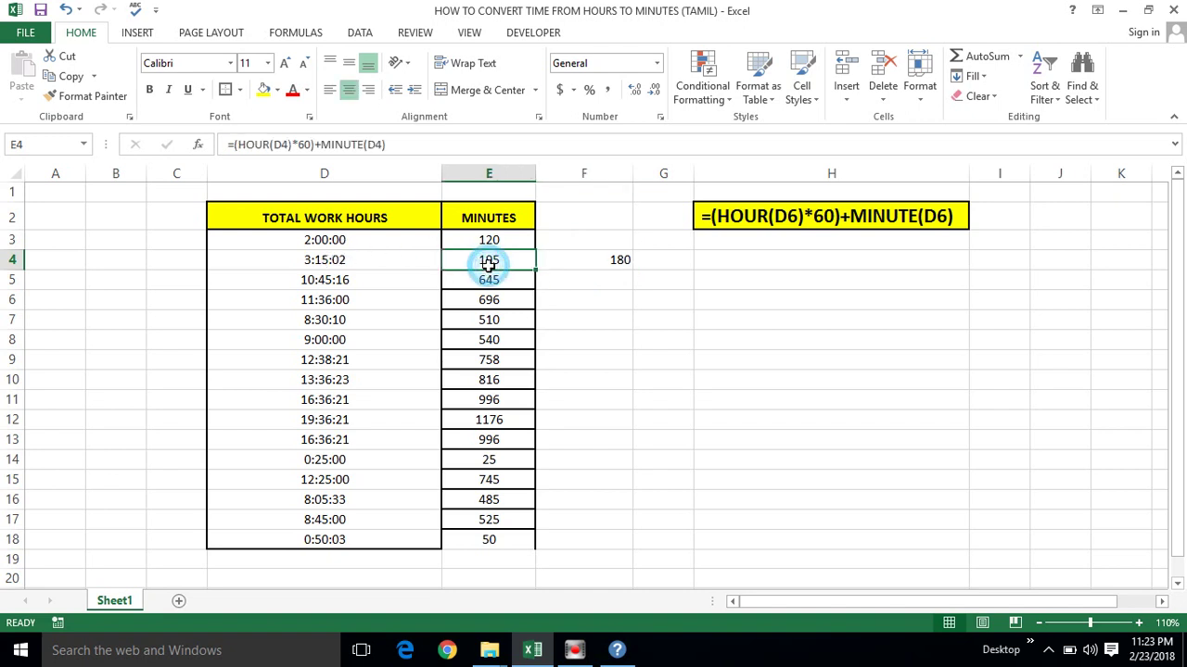
click(623, 260)
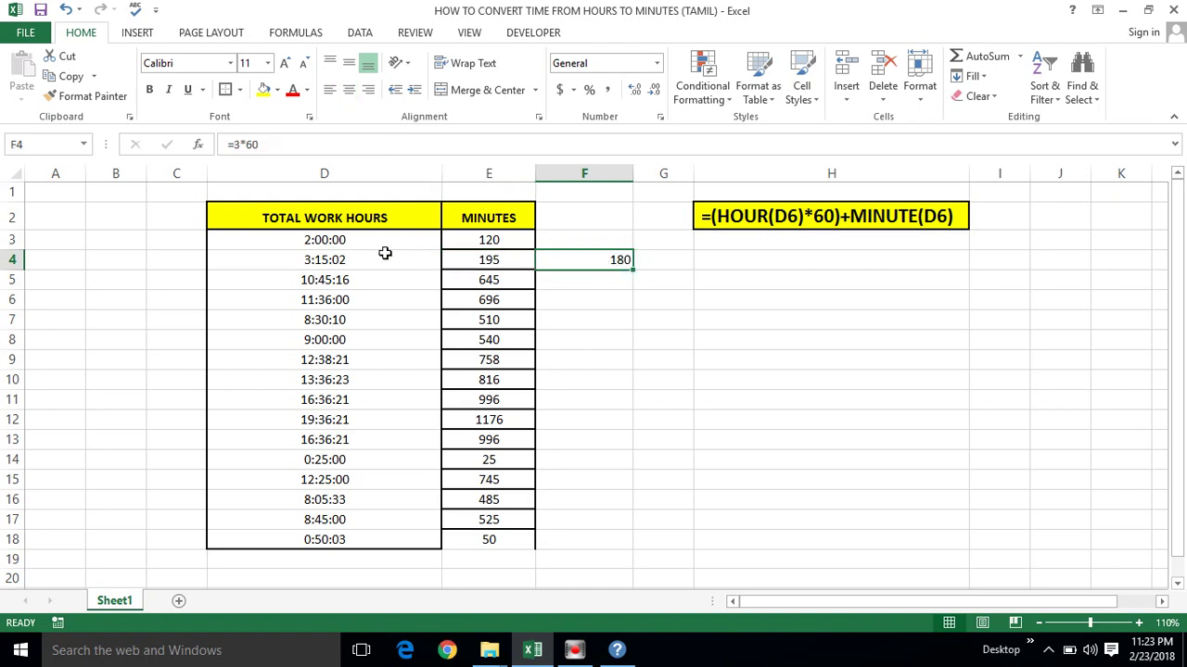
click(320, 260)
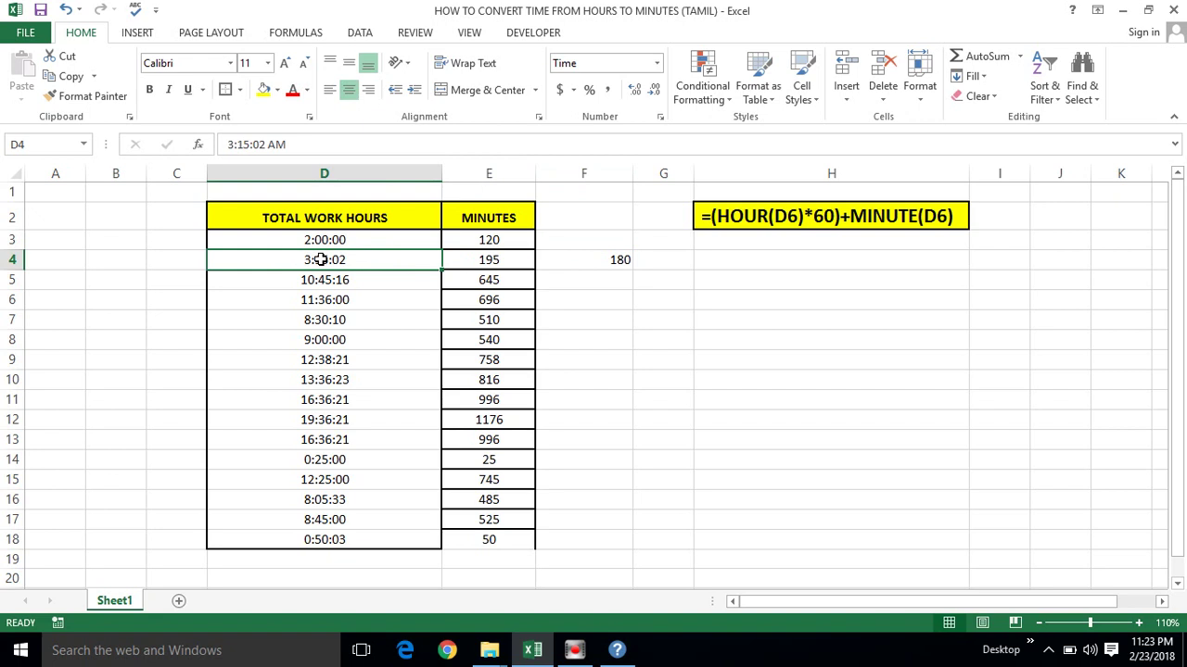
click(516, 237)
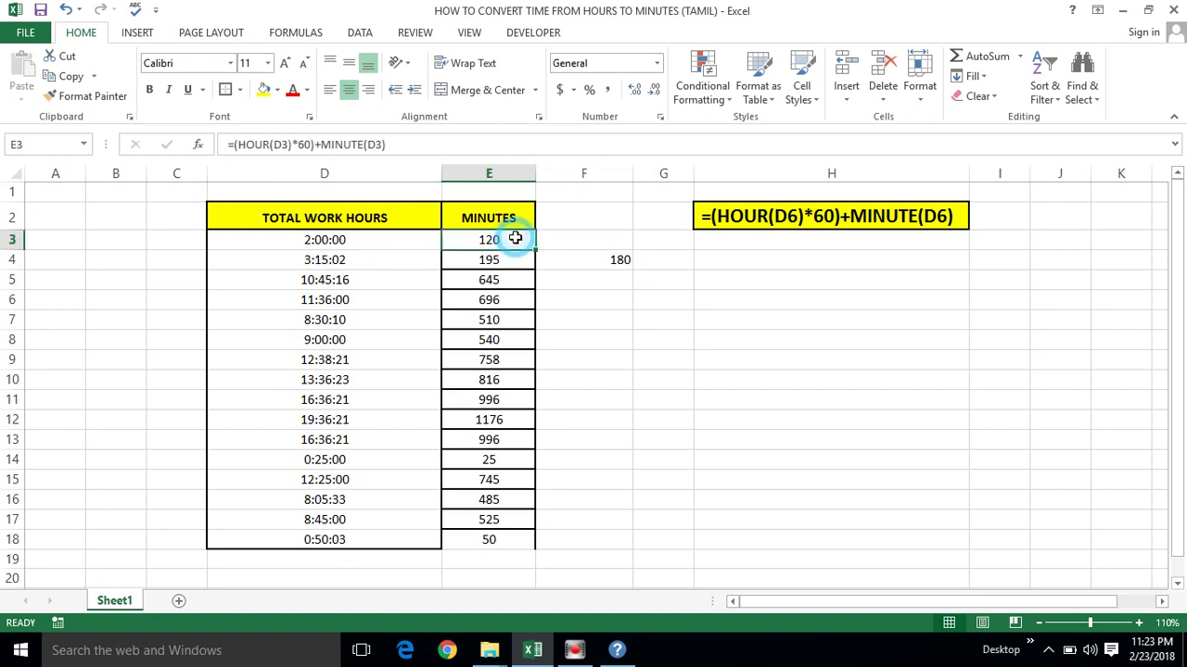
click(326, 280)
click(598, 260)
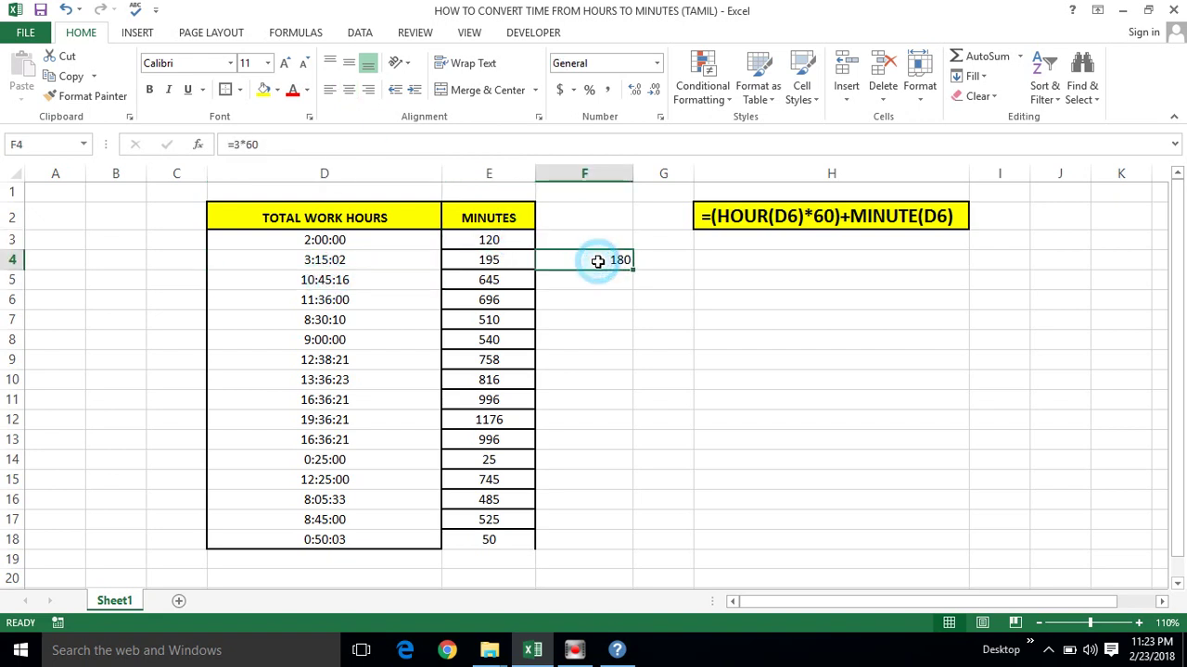
text(=)
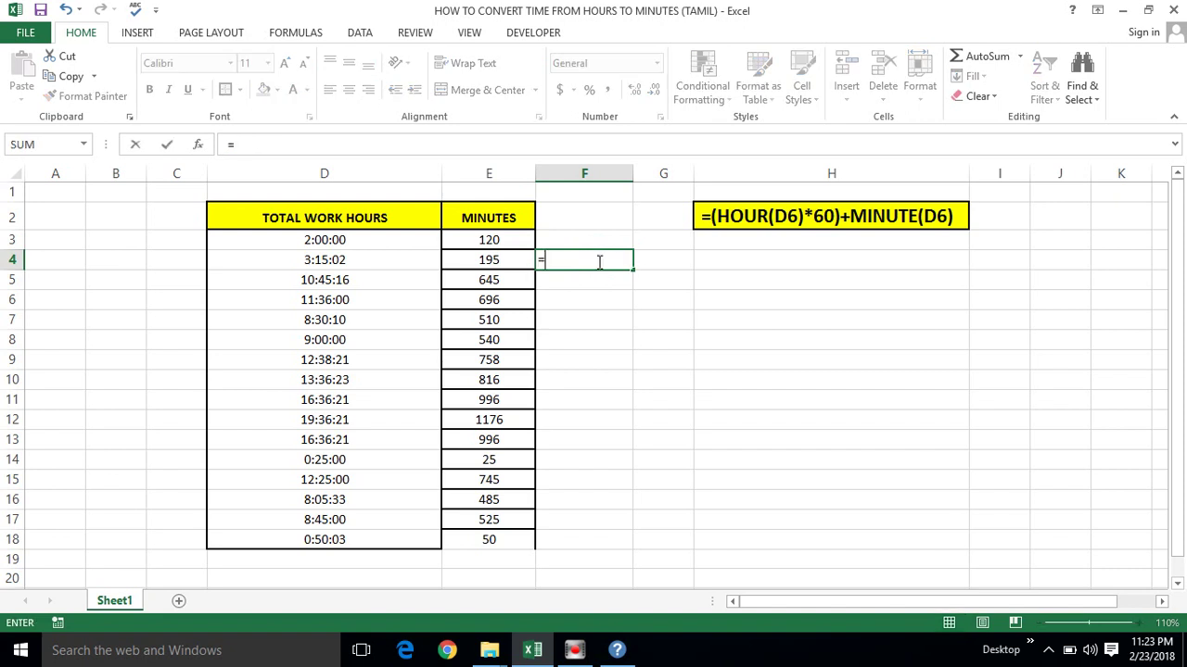
key(Escape)
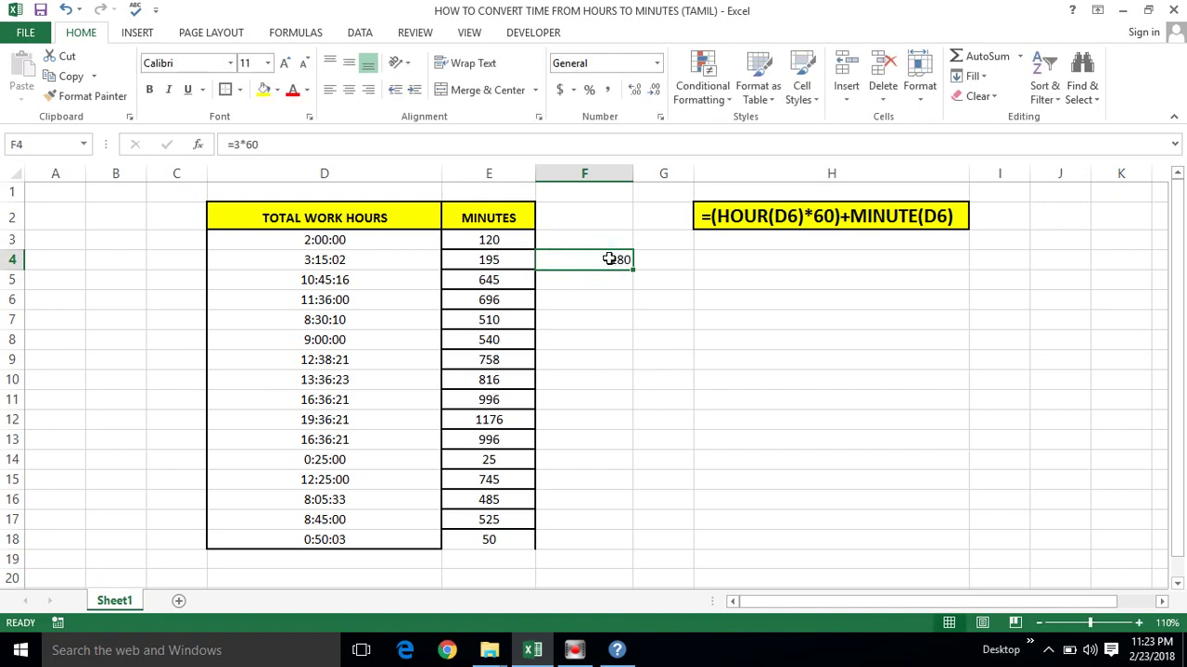
key(Delete)
click(612, 239)
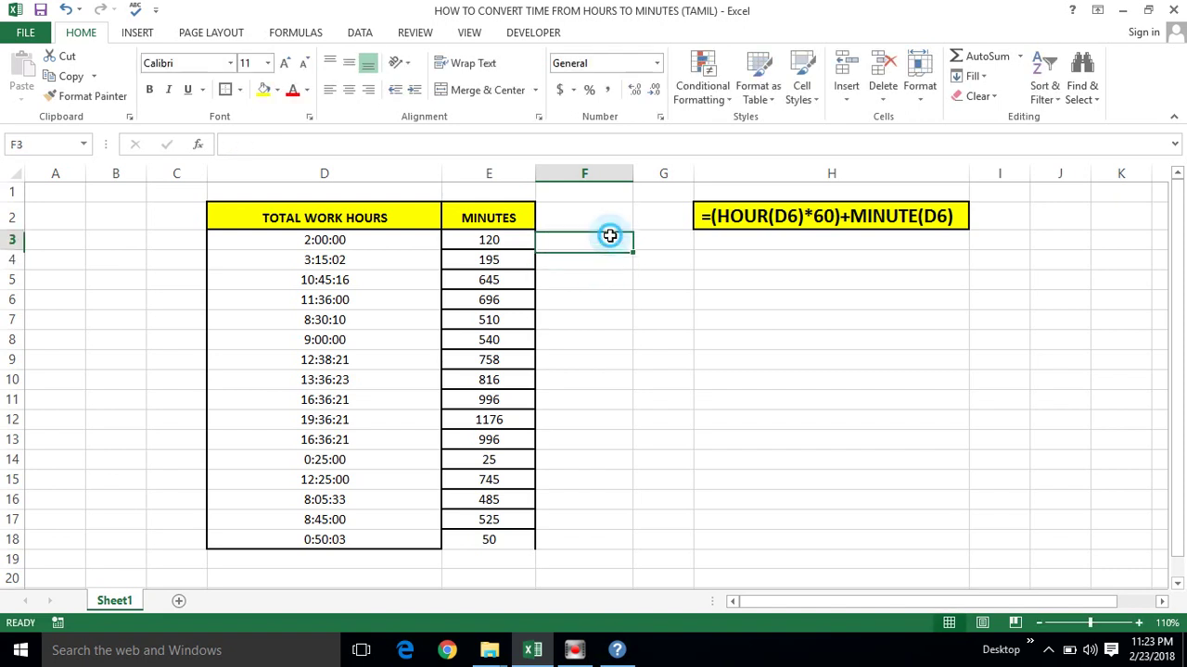
click(505, 241)
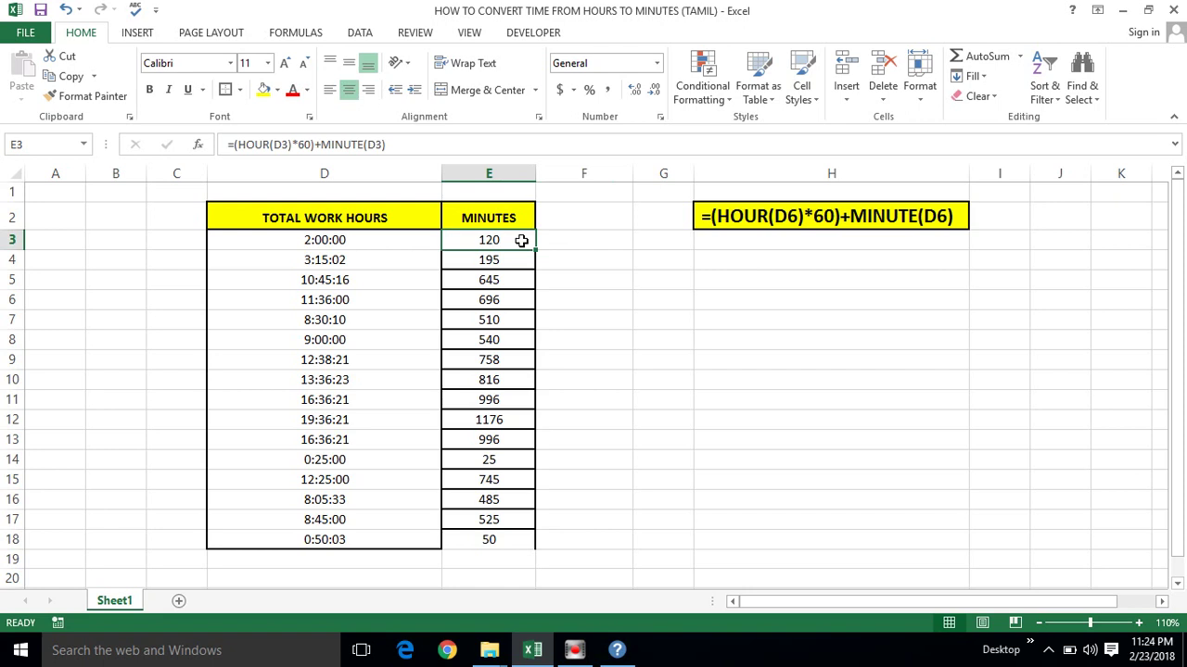
- Copy E3's minutes formula text into cell F3
double_click(521, 240)
click(404, 242)
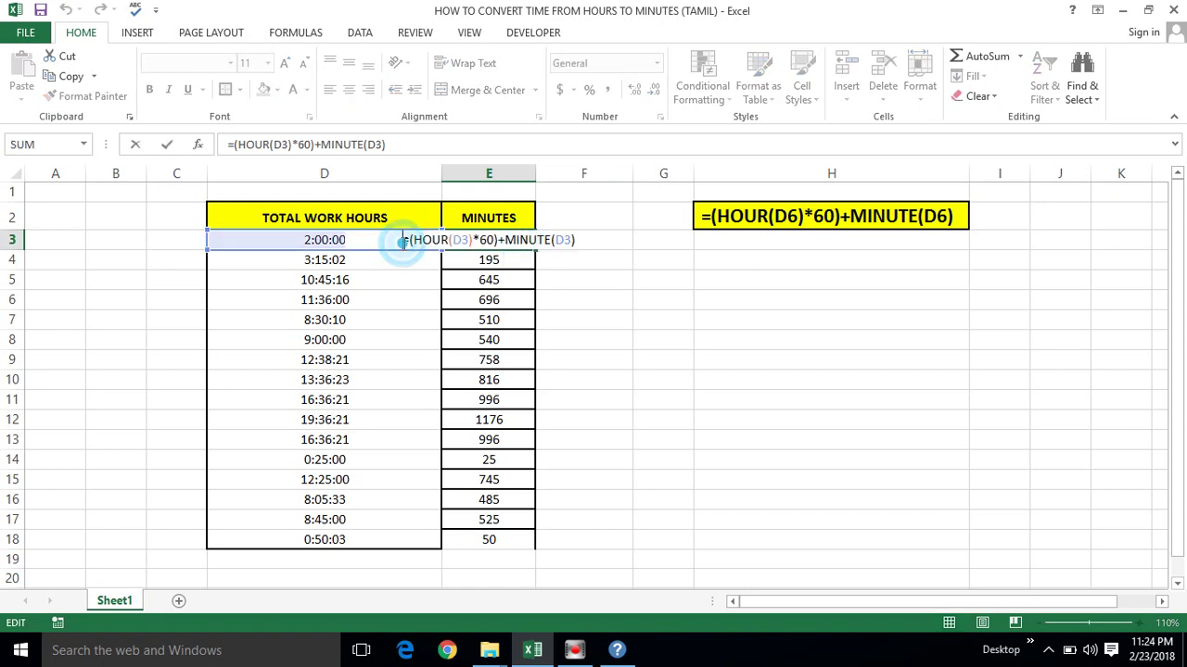
key(shift+End)
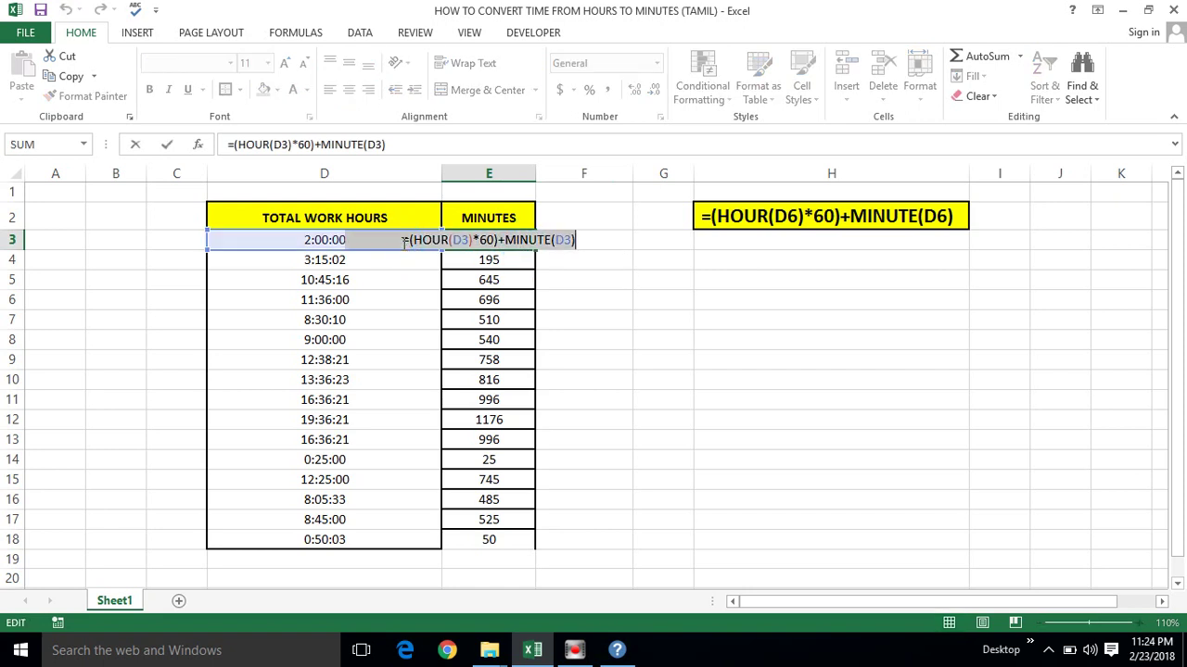
key(ctrl+c)
key(Tab)
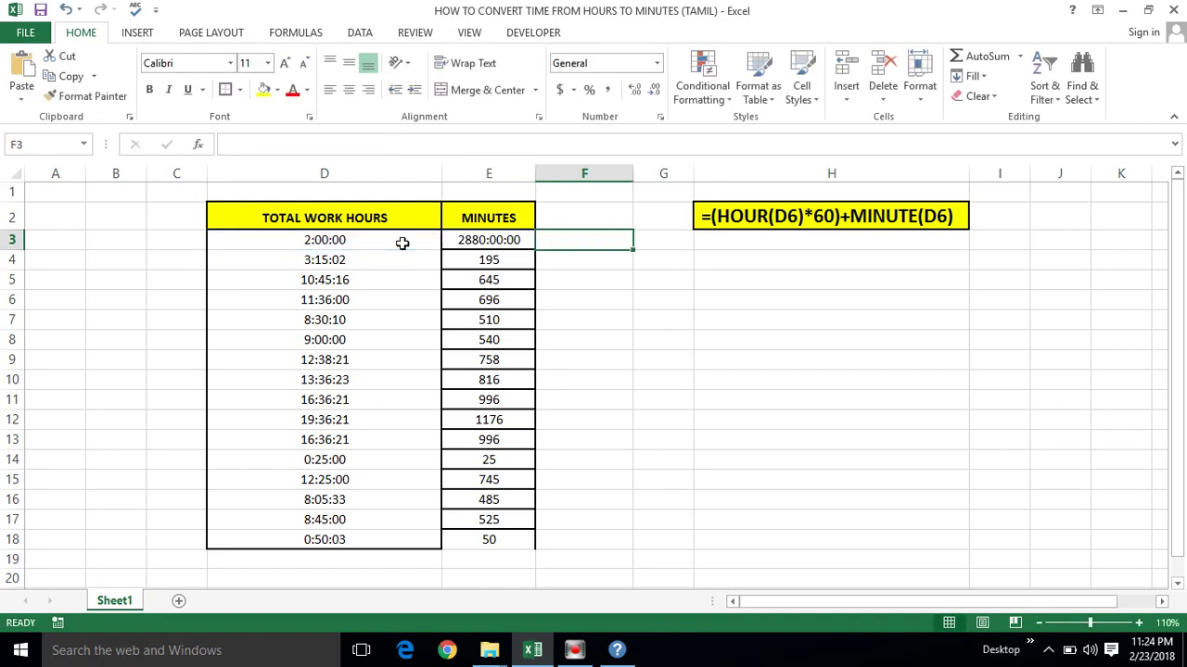
key(ctrl+v)
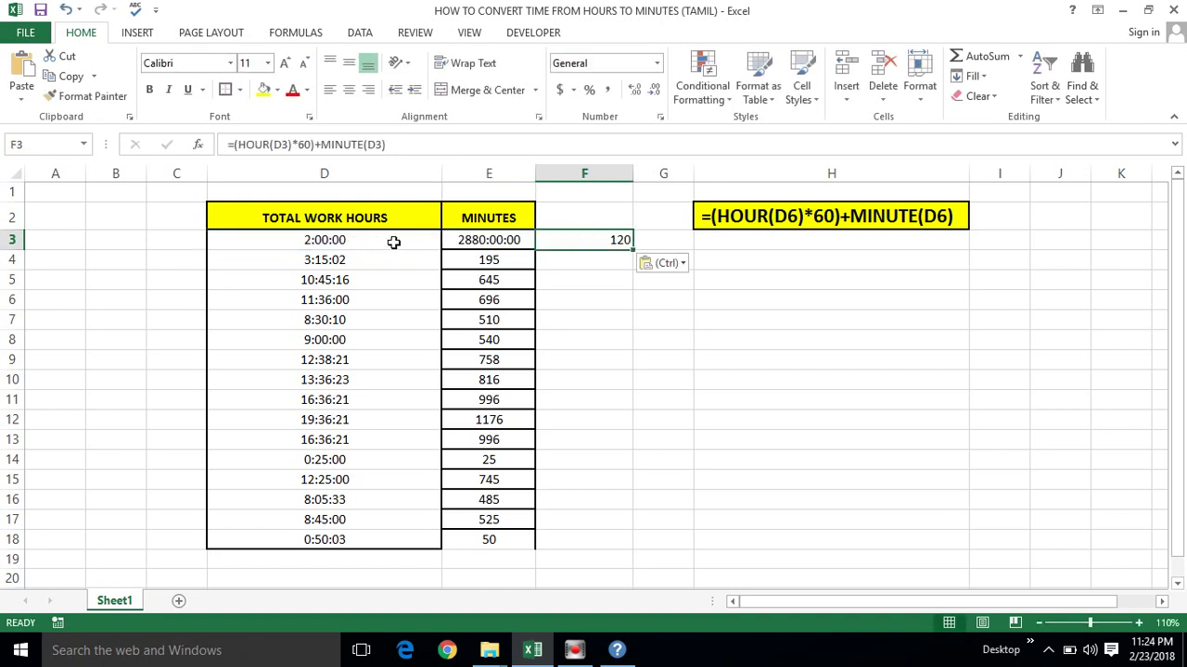
- Set E3's number format back to General so it shows 120
click(463, 239)
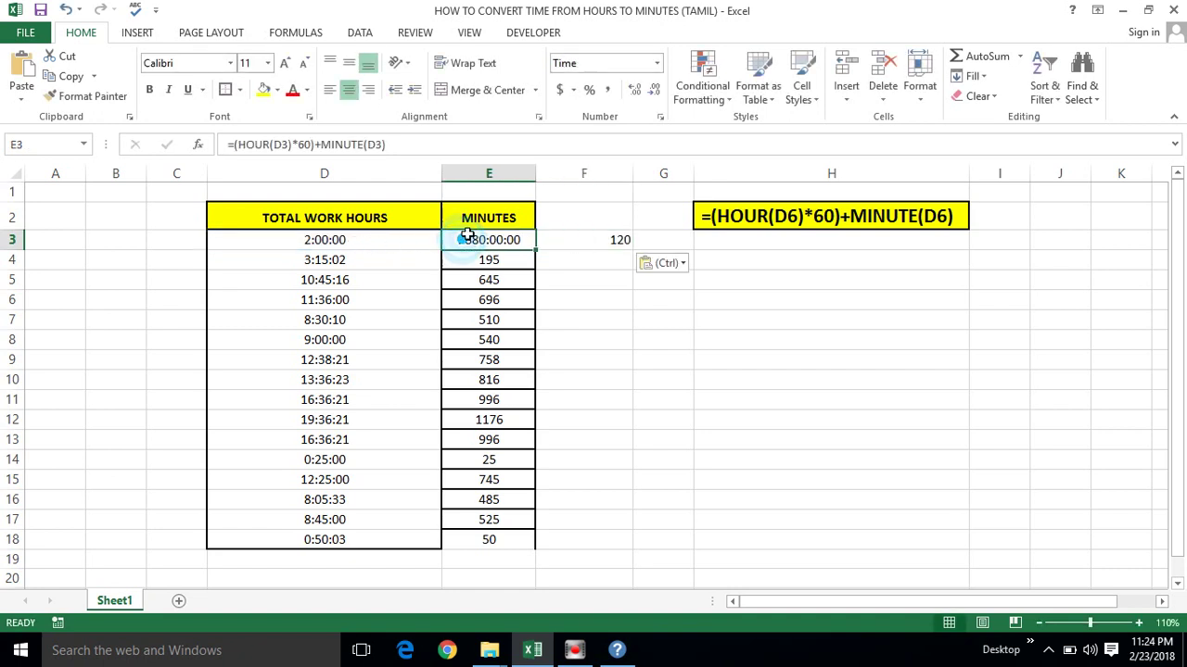
click(657, 63)
click(619, 95)
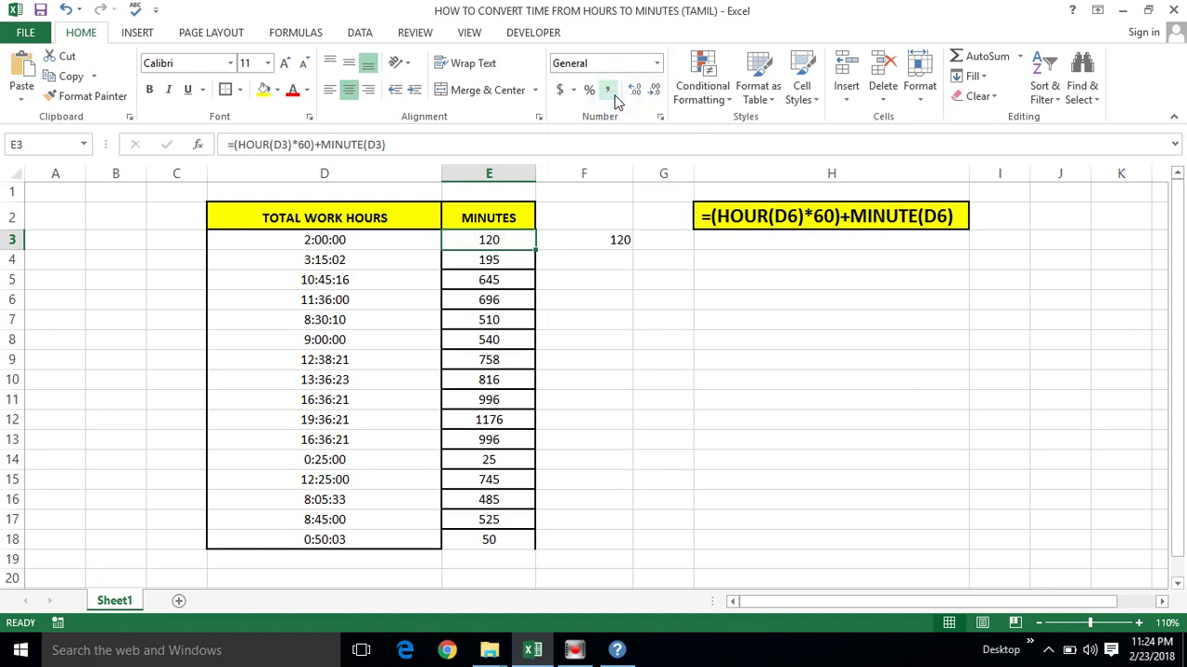
- Append +SECOND(D3) to F3's formula and commit it
double_click(620, 241)
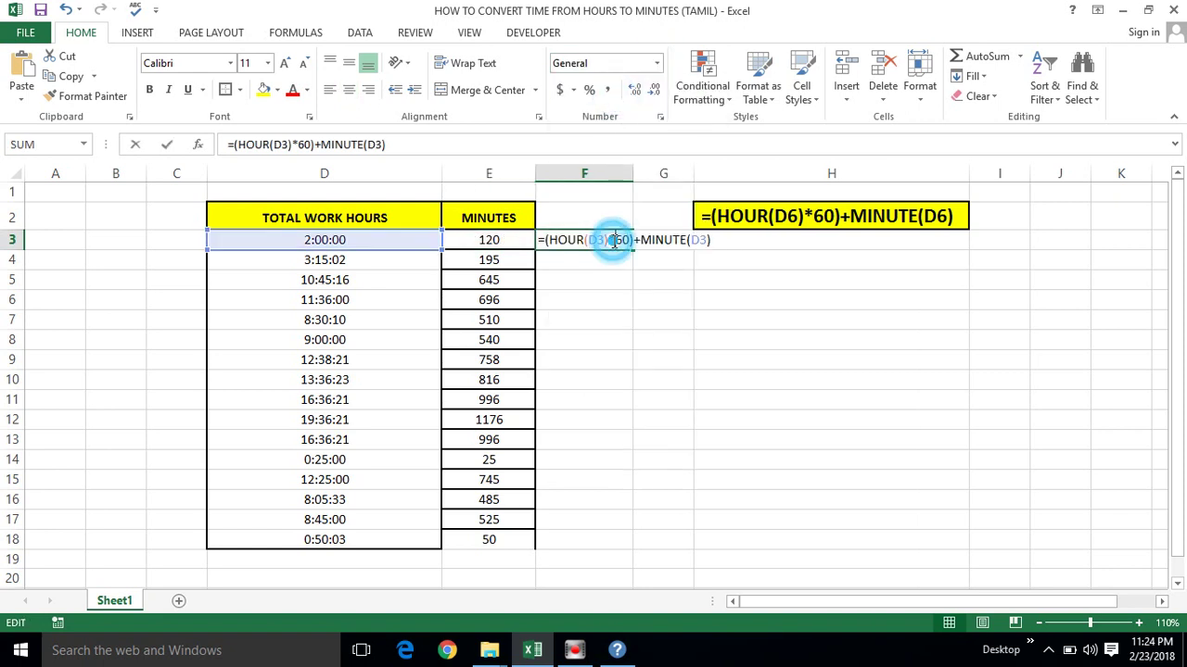
click(719, 240)
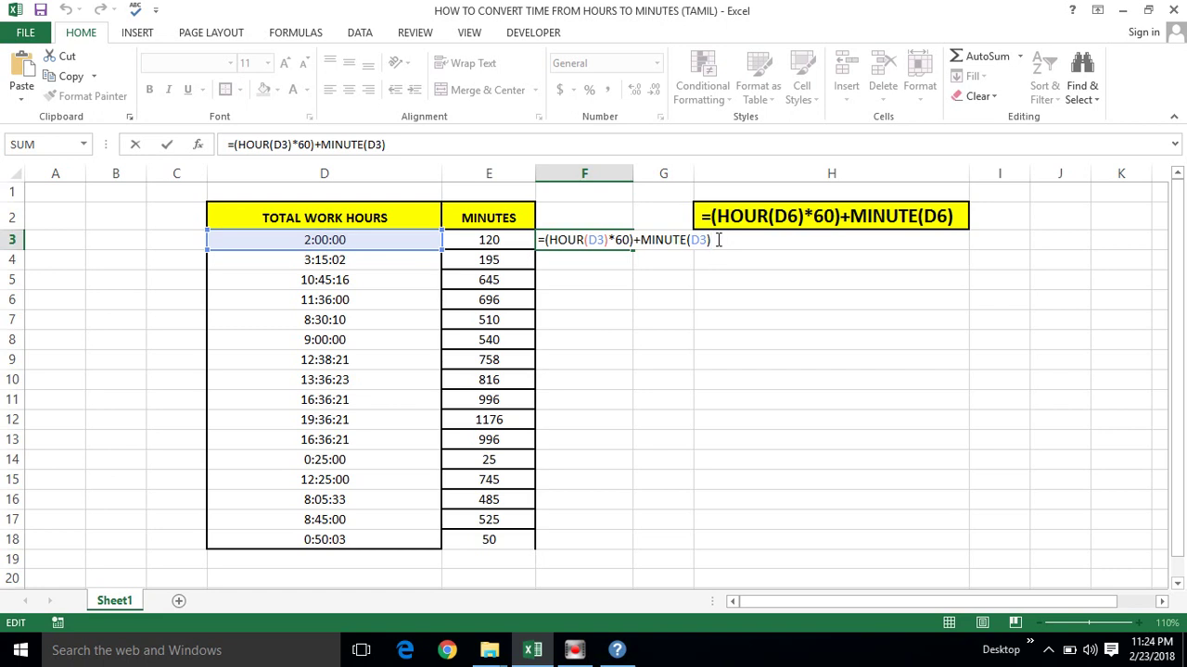
text(+SE)
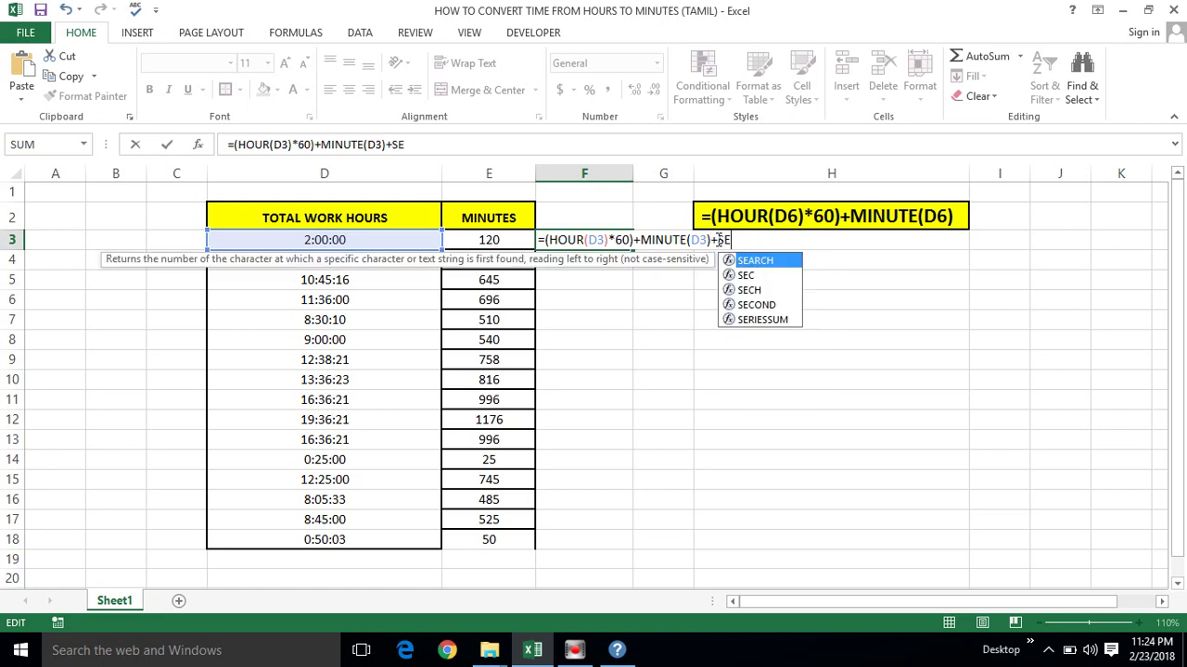
text(CON)
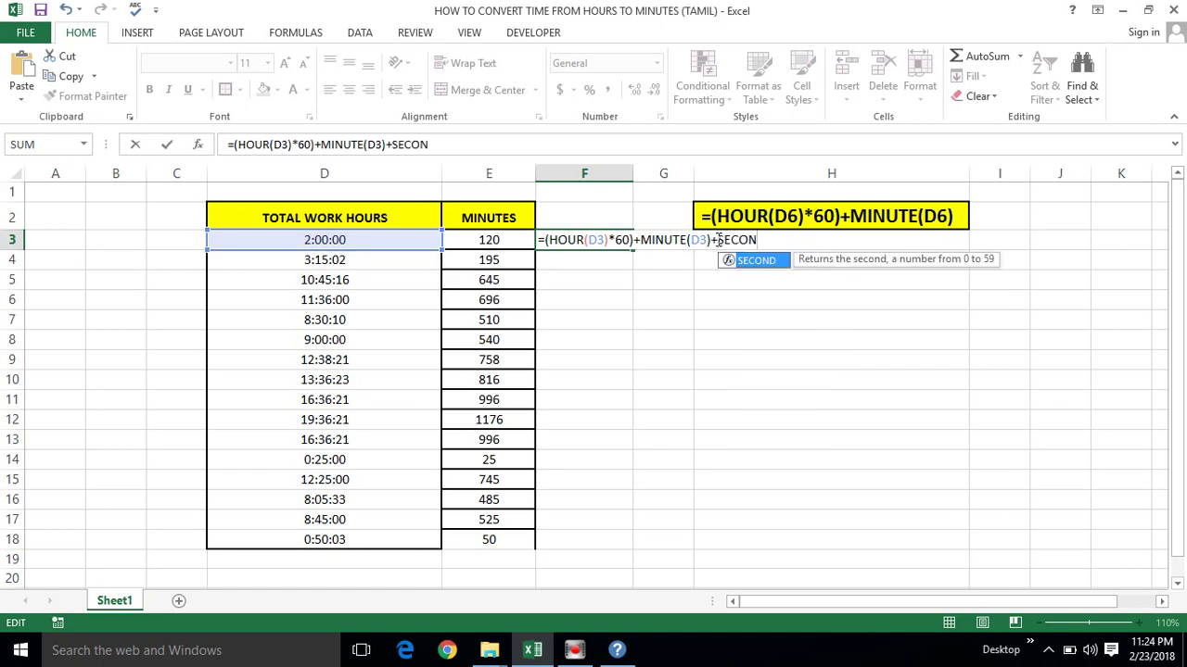
key(Tab)
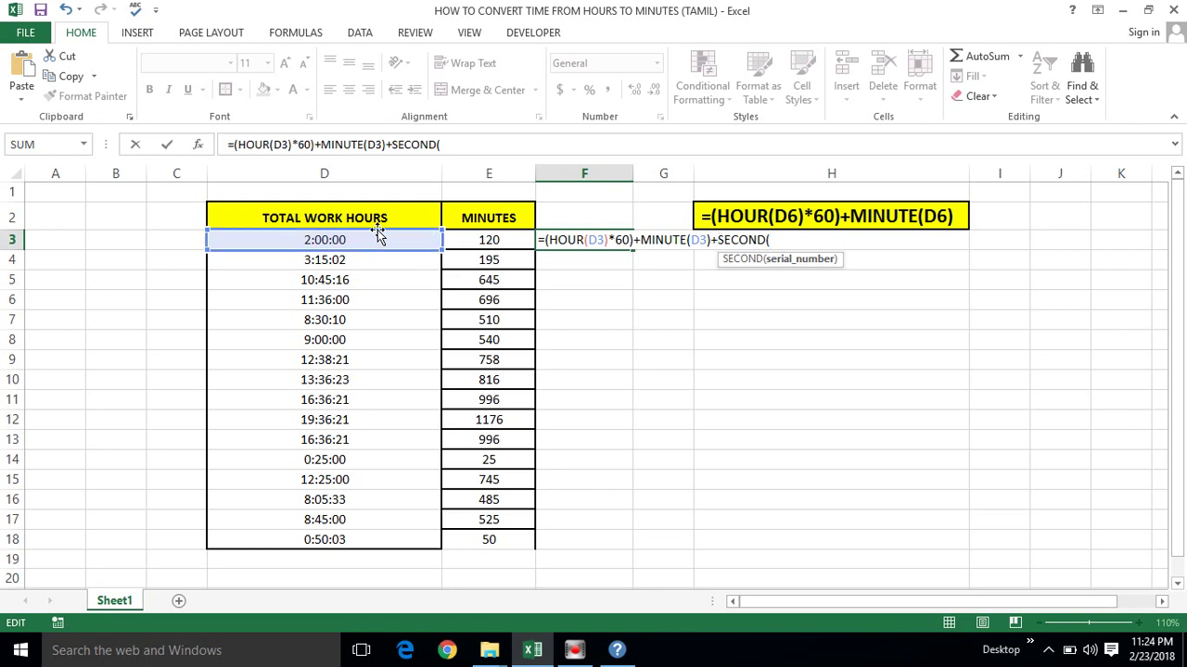
click(358, 239)
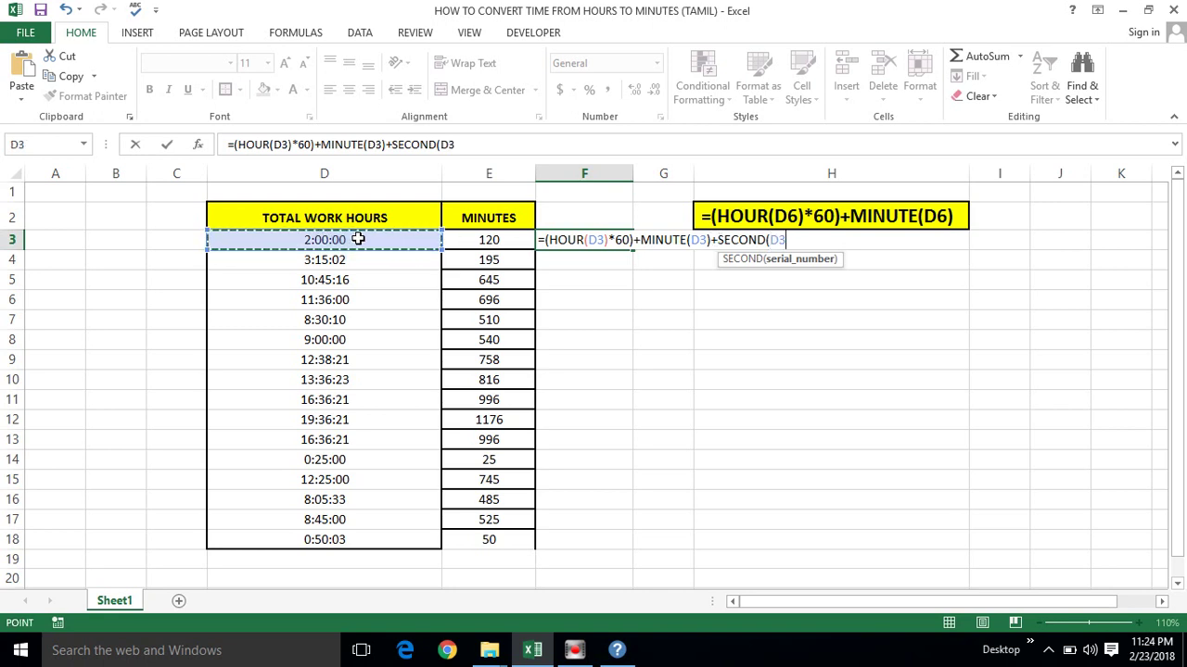
text())
key(Return)
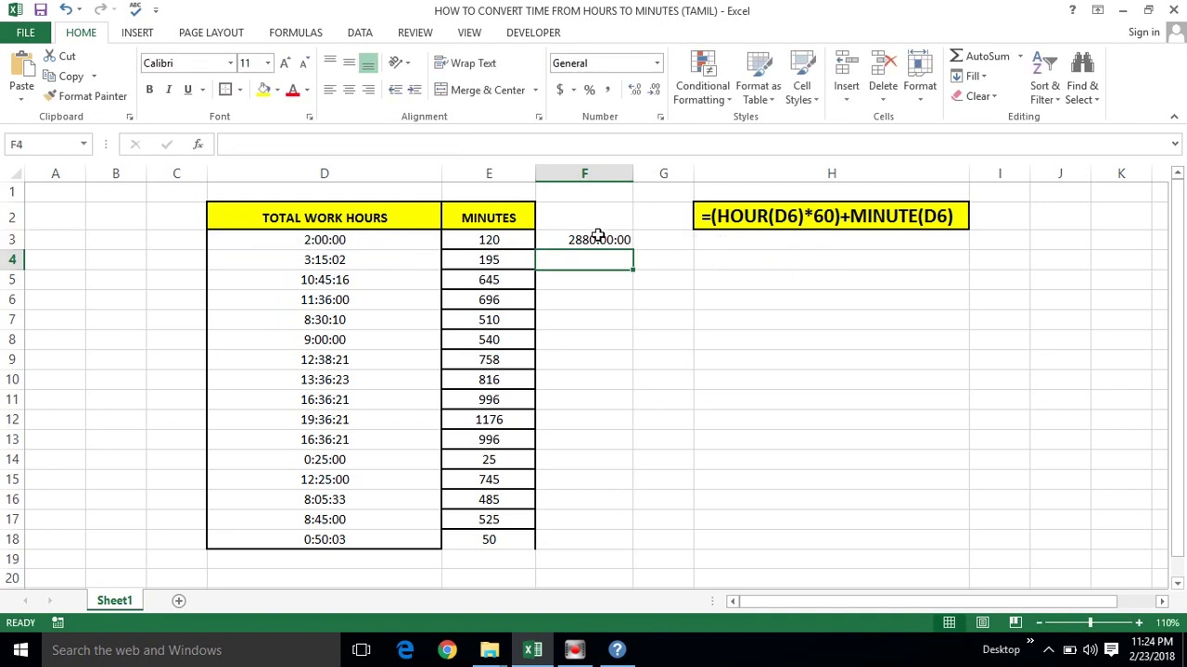
- Format column F as General numbers and centre its values
click(603, 239)
drag(598, 236, 597, 234)
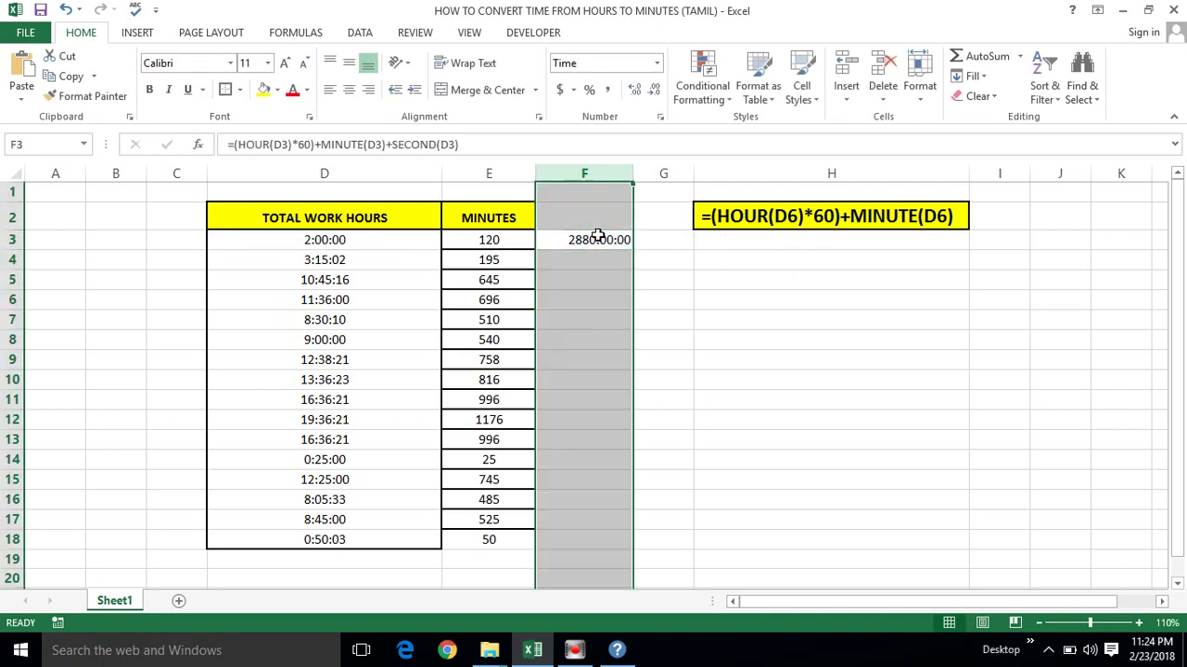
click(656, 63)
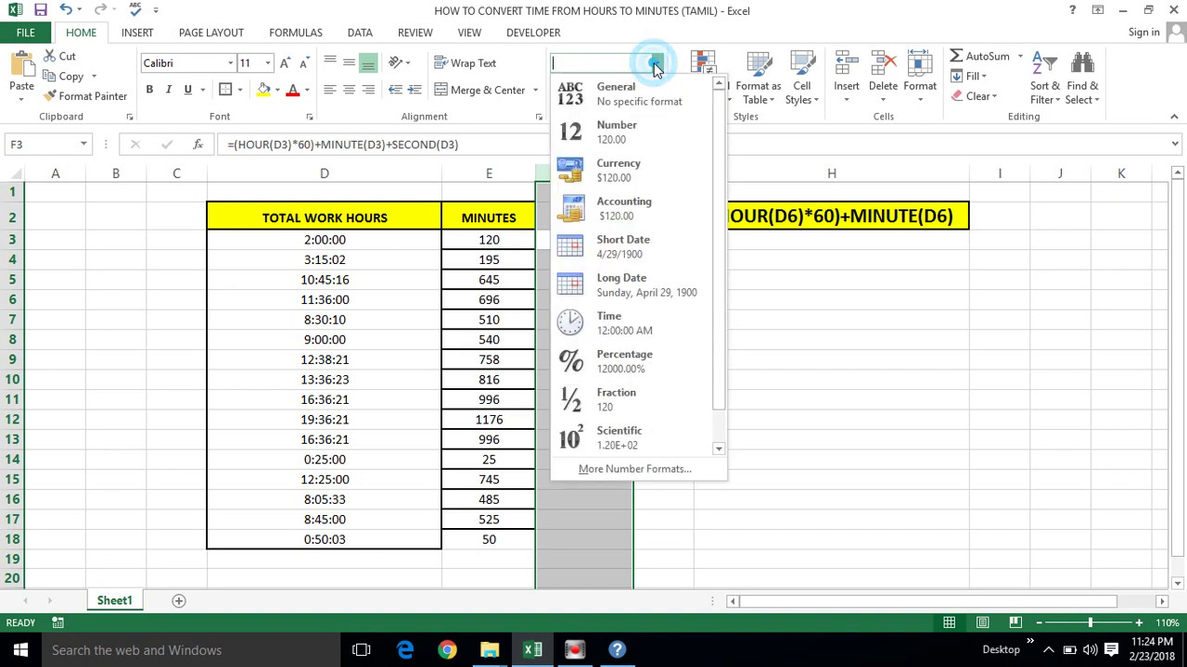
click(605, 95)
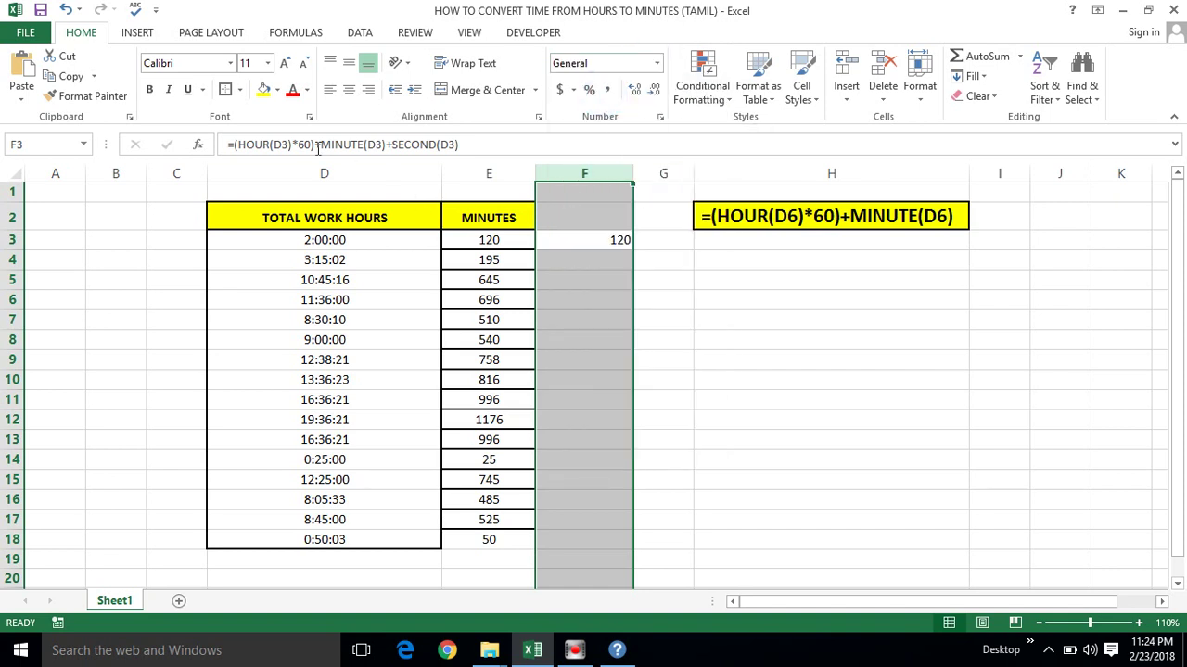
click(349, 89)
click(581, 278)
- Fill F3's seconds-inclusive formula down through F18 with Ctrl+D
click(585, 247)
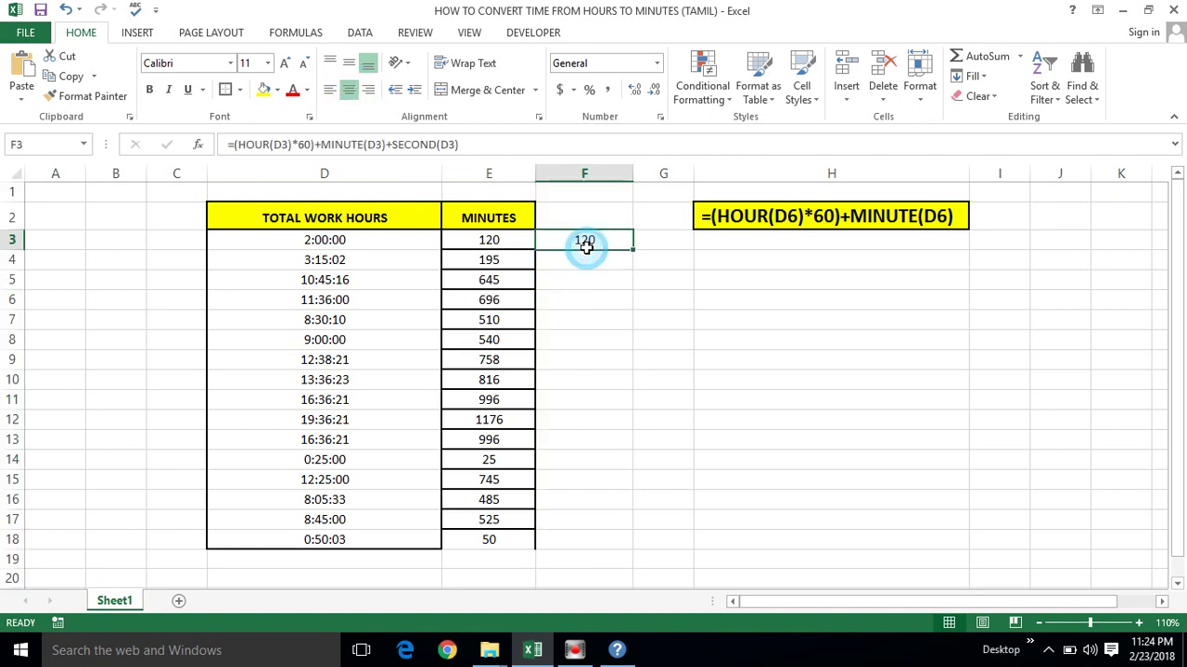
drag(586, 252, 584, 539)
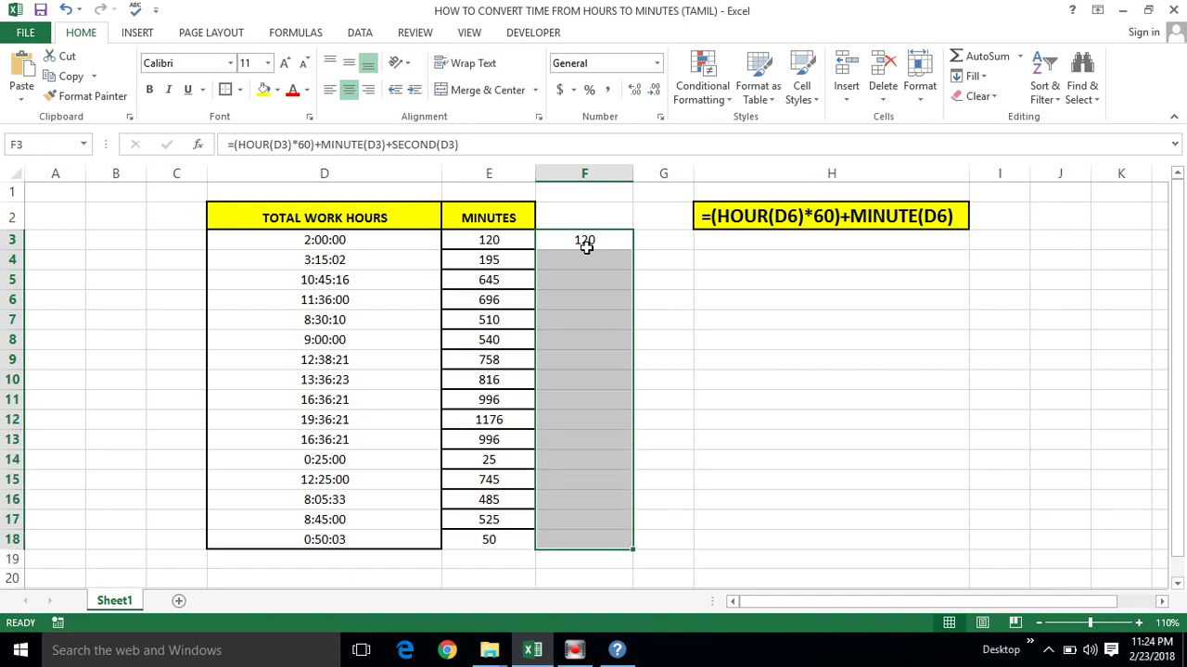
key(ctrl+d)
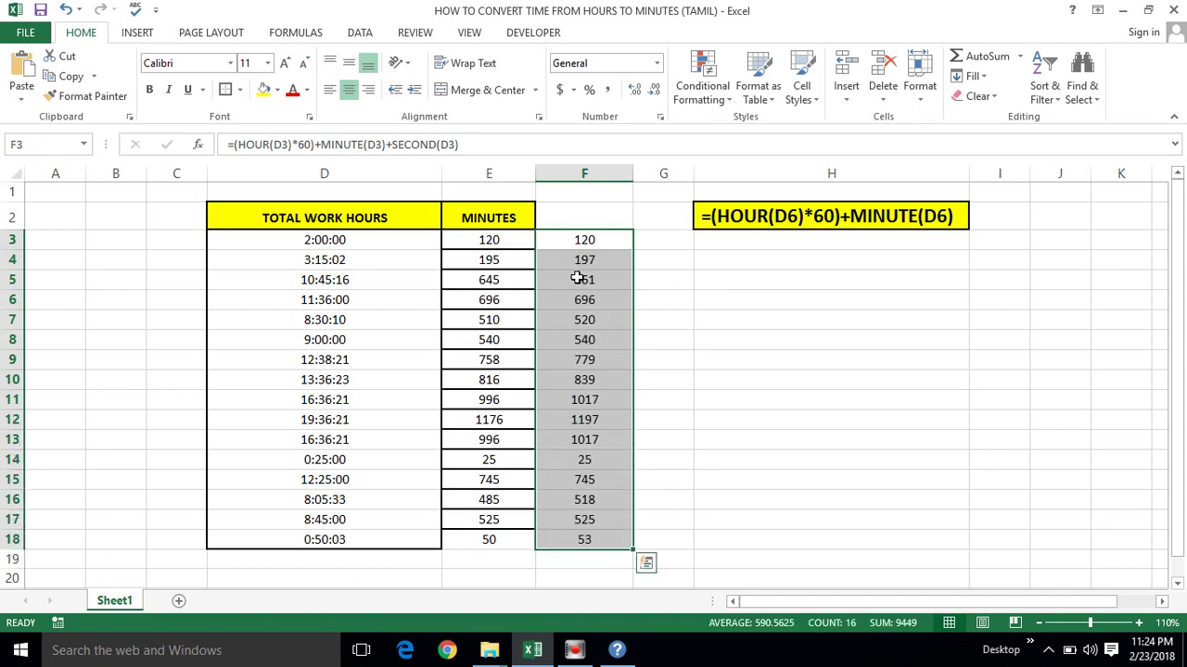
click(584, 262)
click(516, 260)
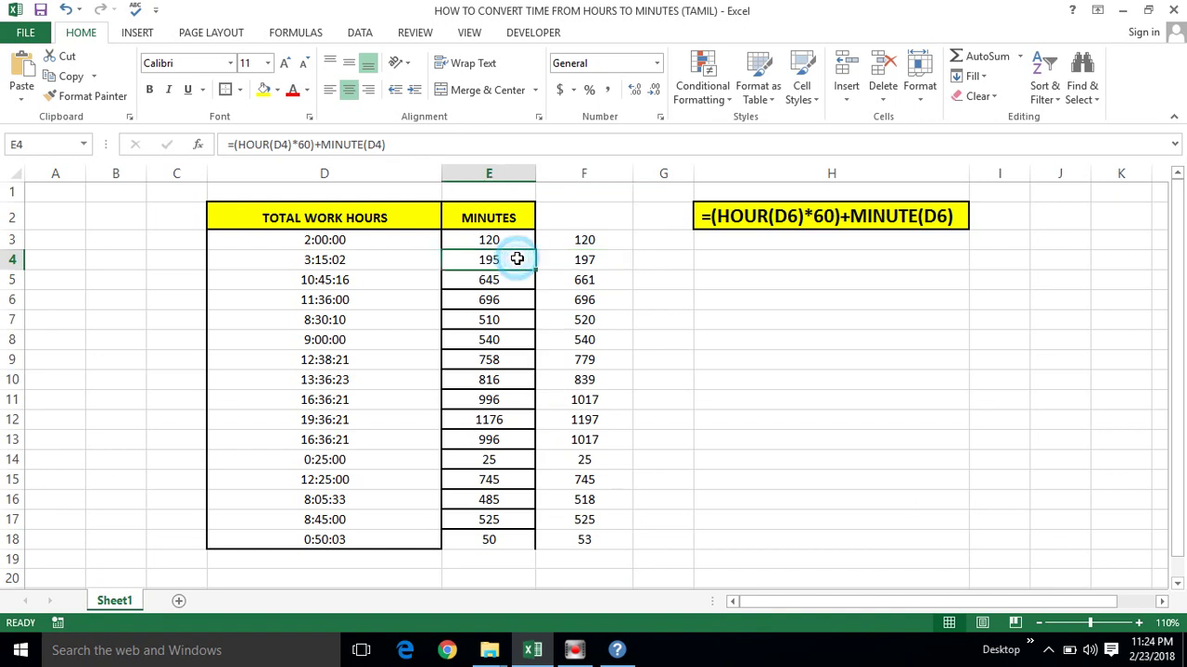
click(592, 259)
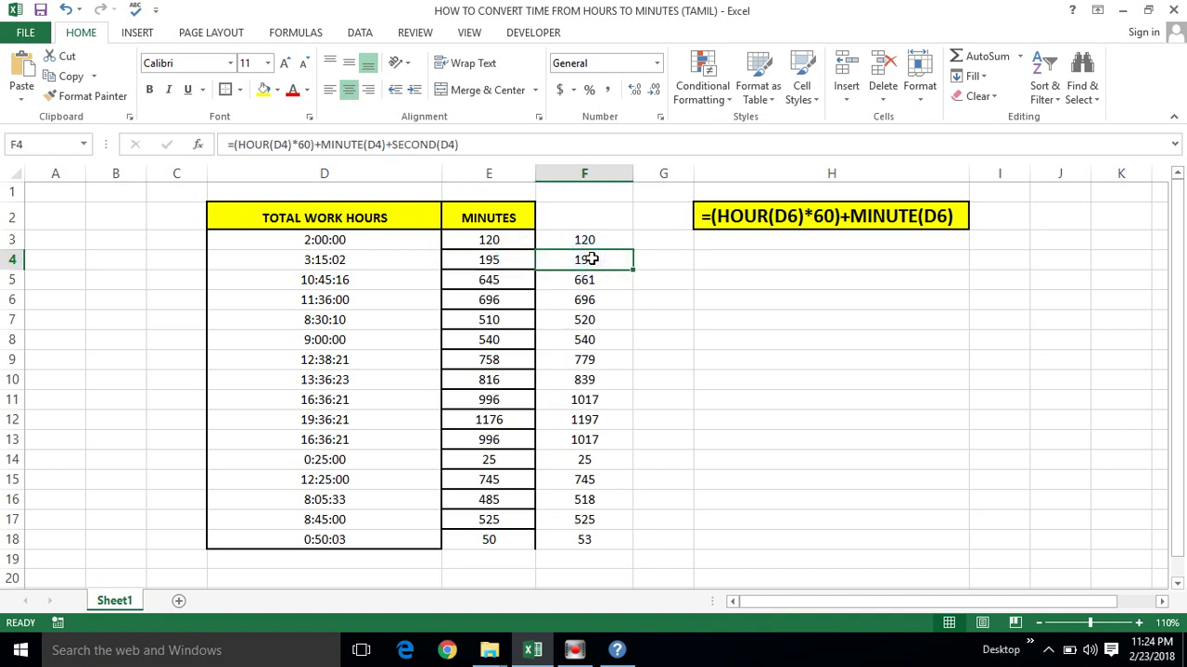
click(485, 266)
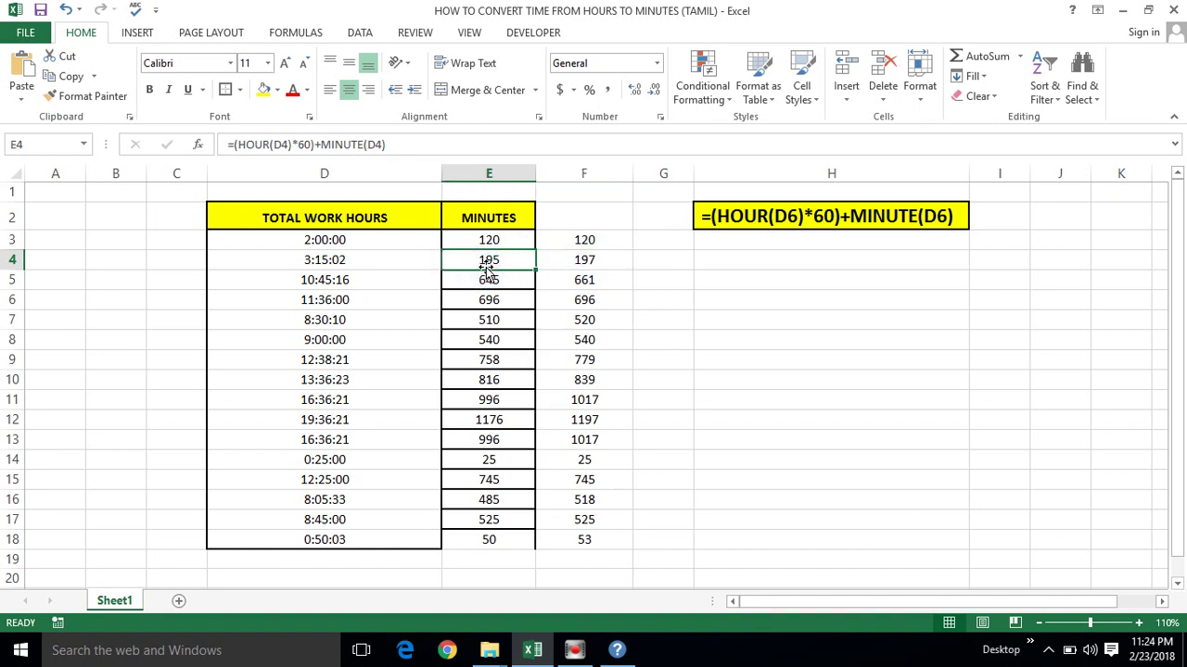
click(581, 264)
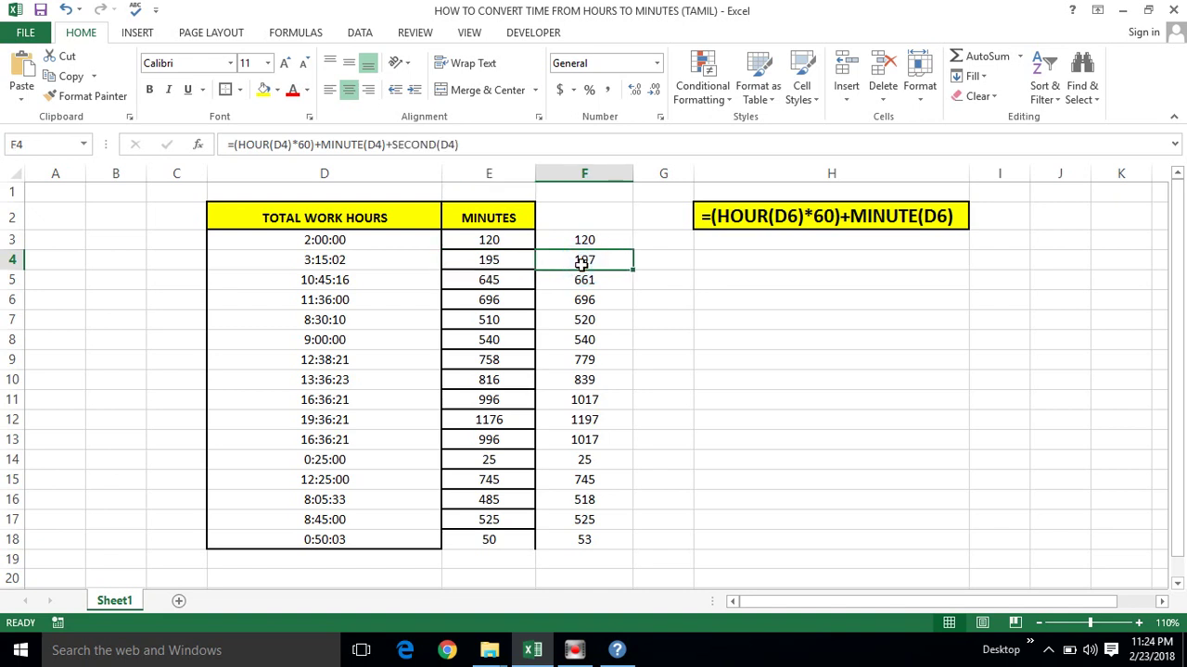
click(351, 261)
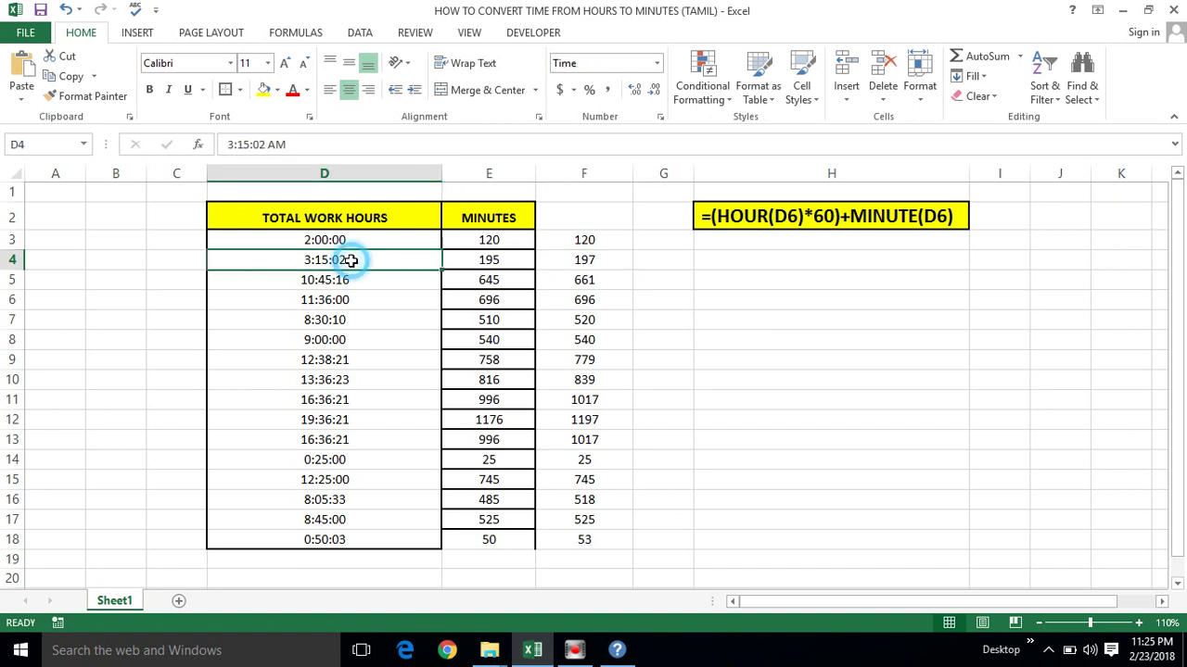
key(shift+Right)
key(shift+Right)
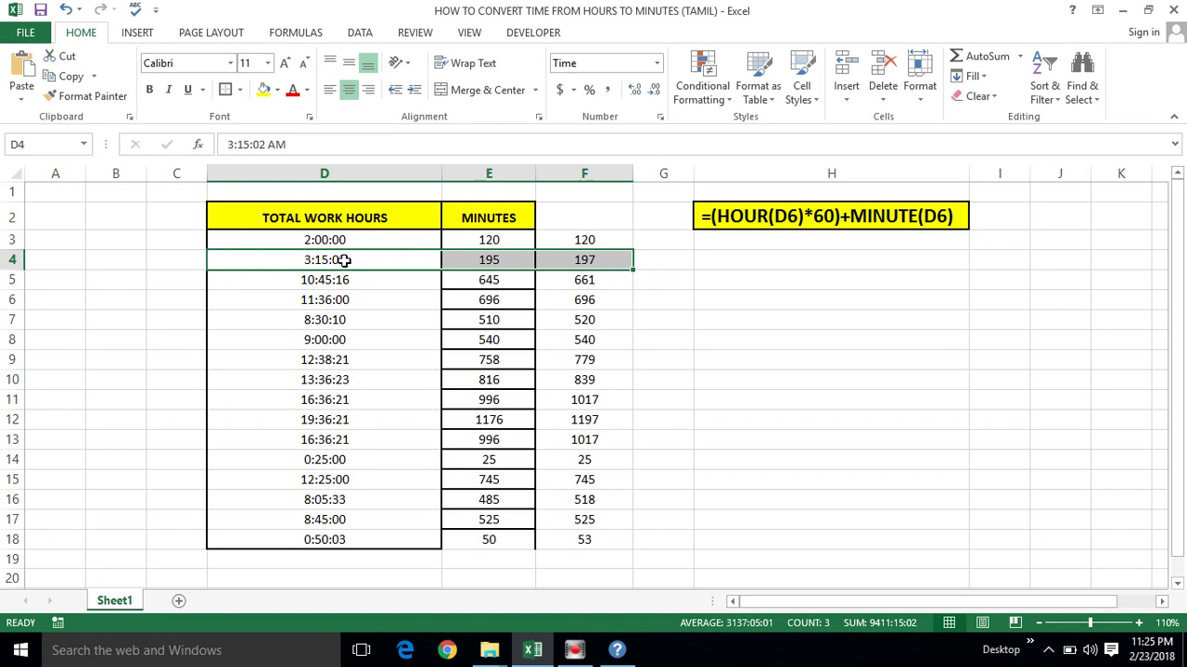
click(384, 258)
key(shift+Right)
key(shift+Right)
key(shift+Down)
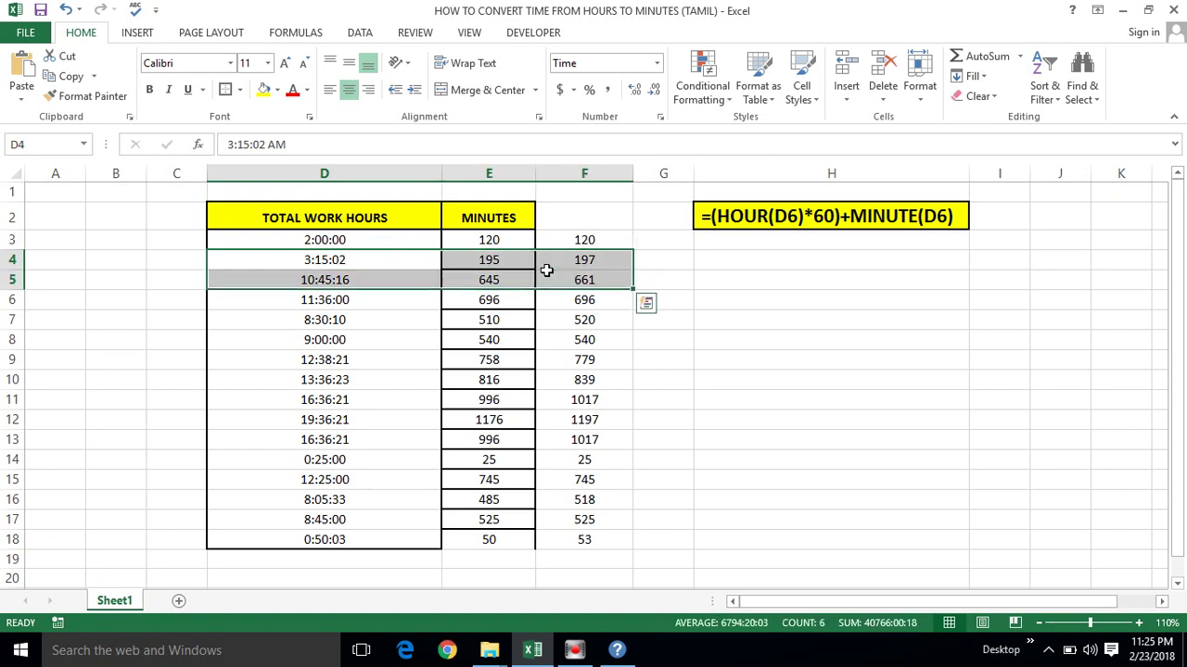
click(584, 259)
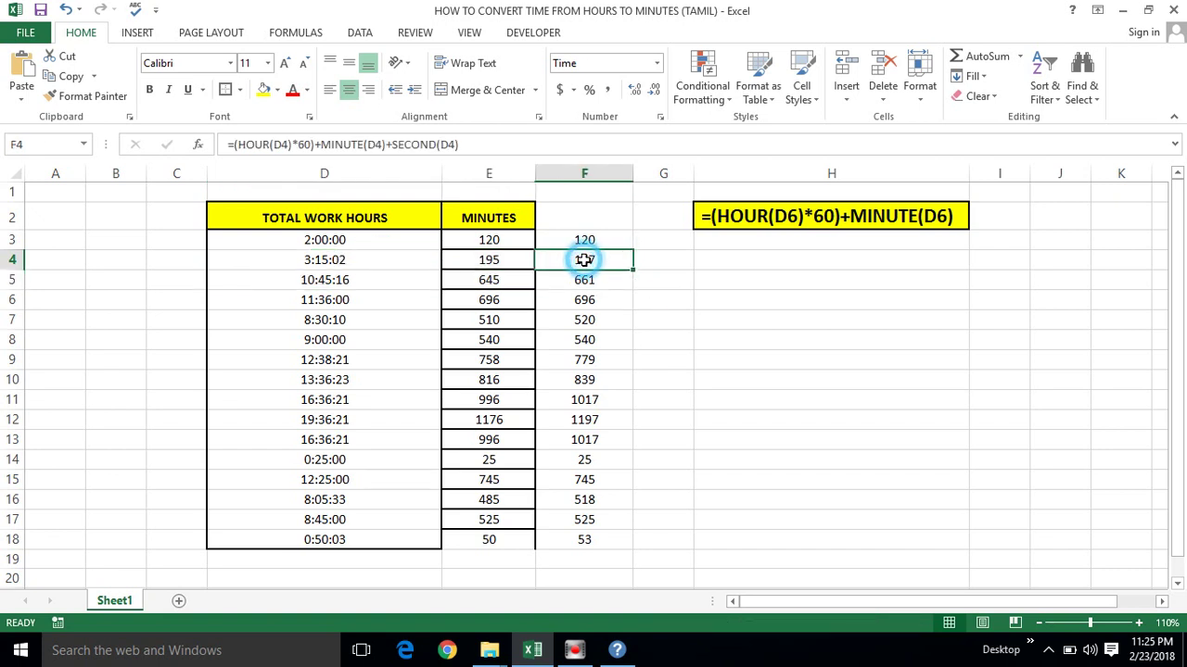
click(345, 281)
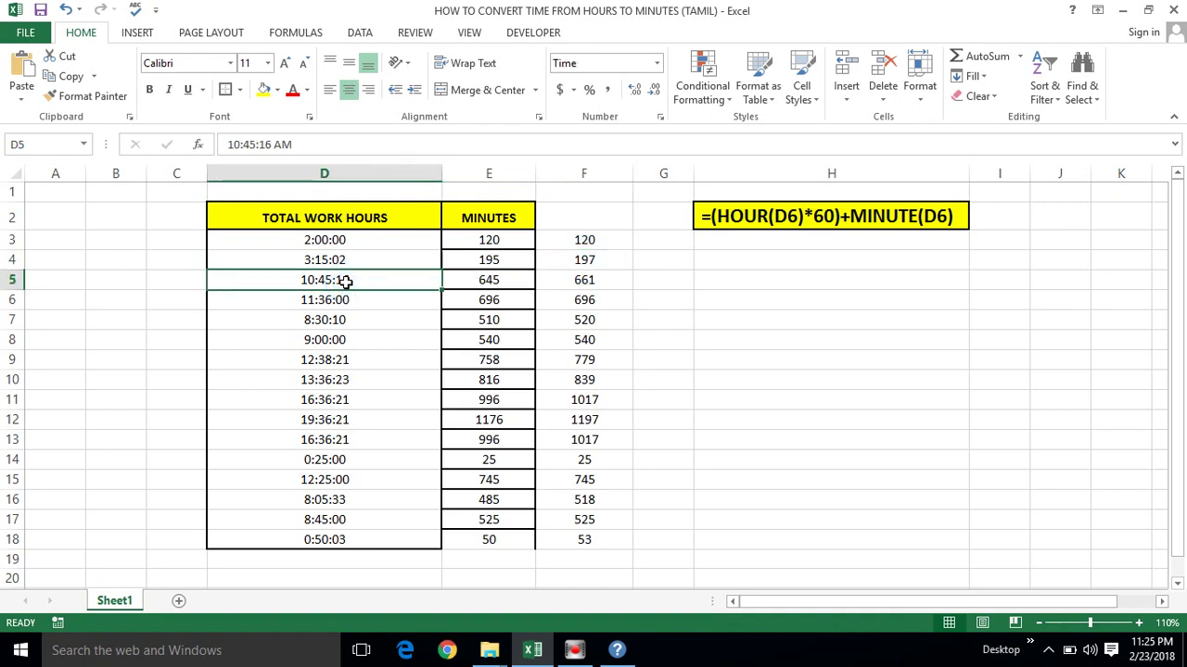
key(shift+Right)
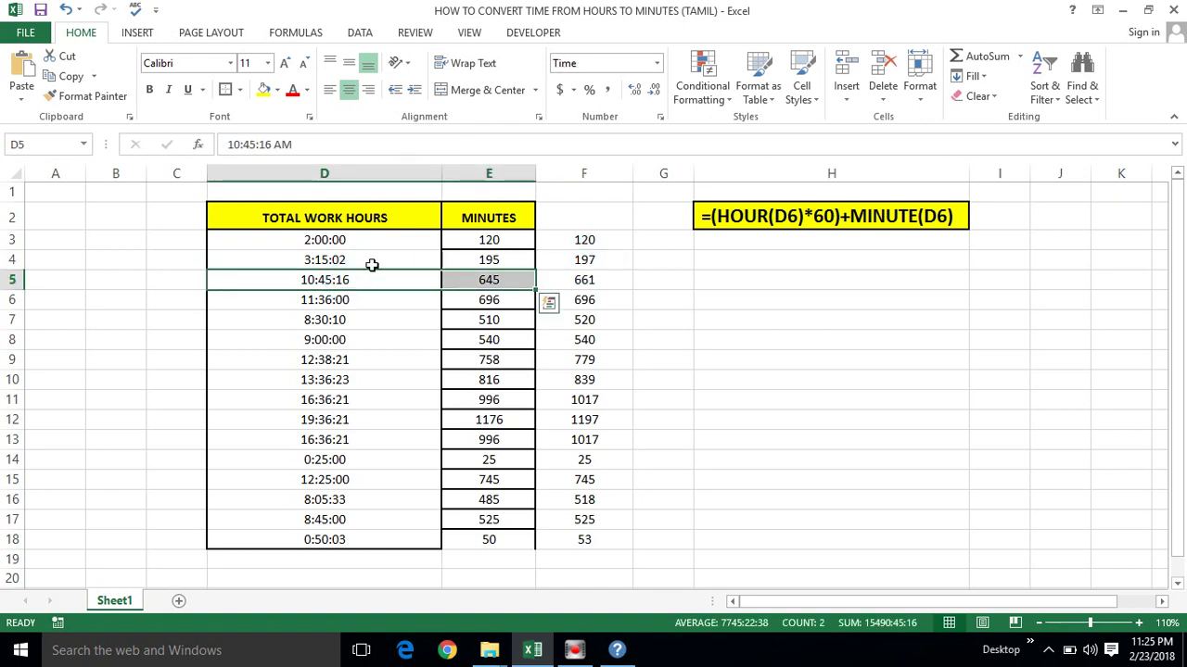
mouse_move(465, 241)
mouse_down()
mouse_move(584, 369)
mouse_move(584, 539)
mouse_up()
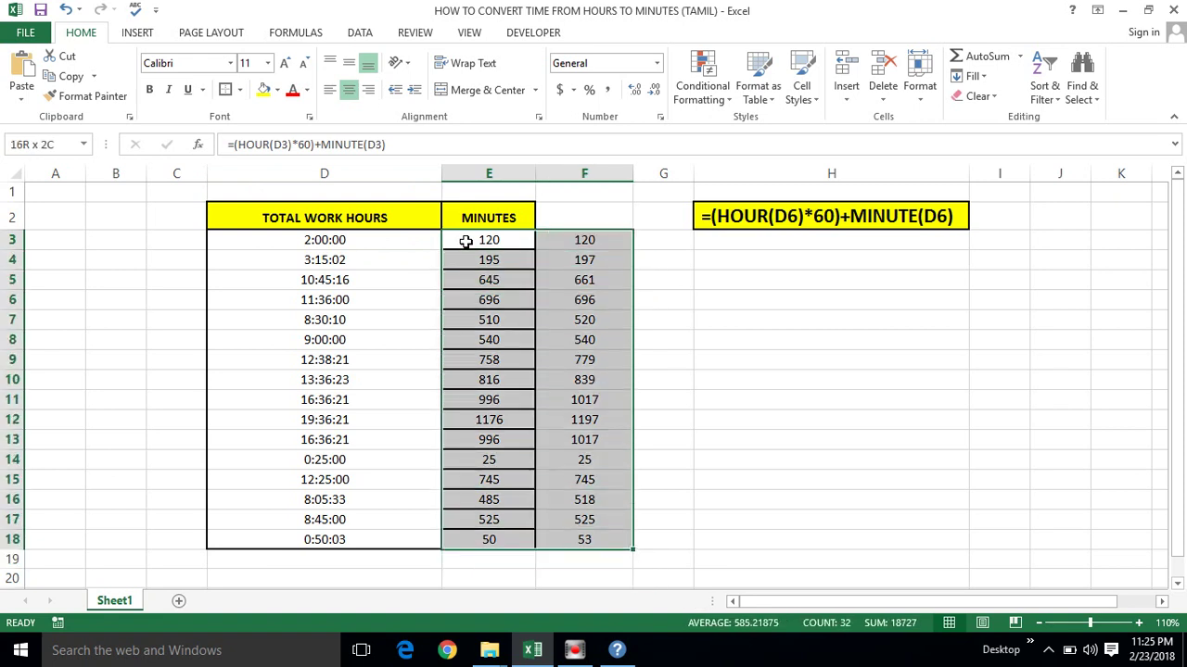
click(353, 240)
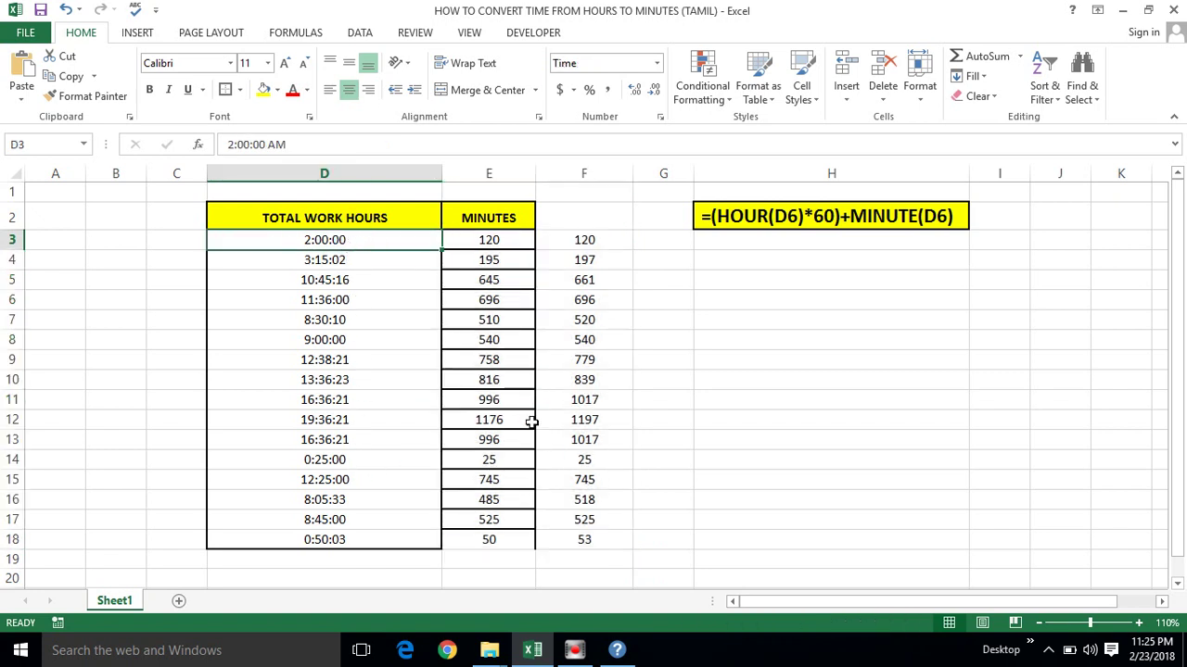
click(585, 394)
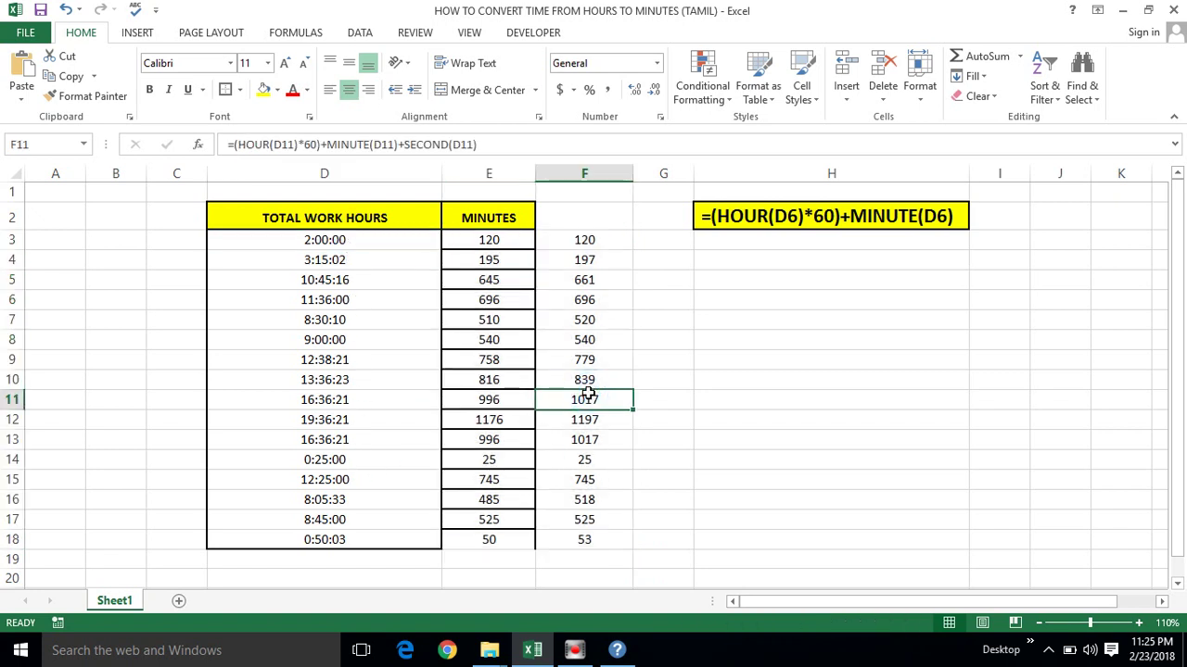
click(588, 240)
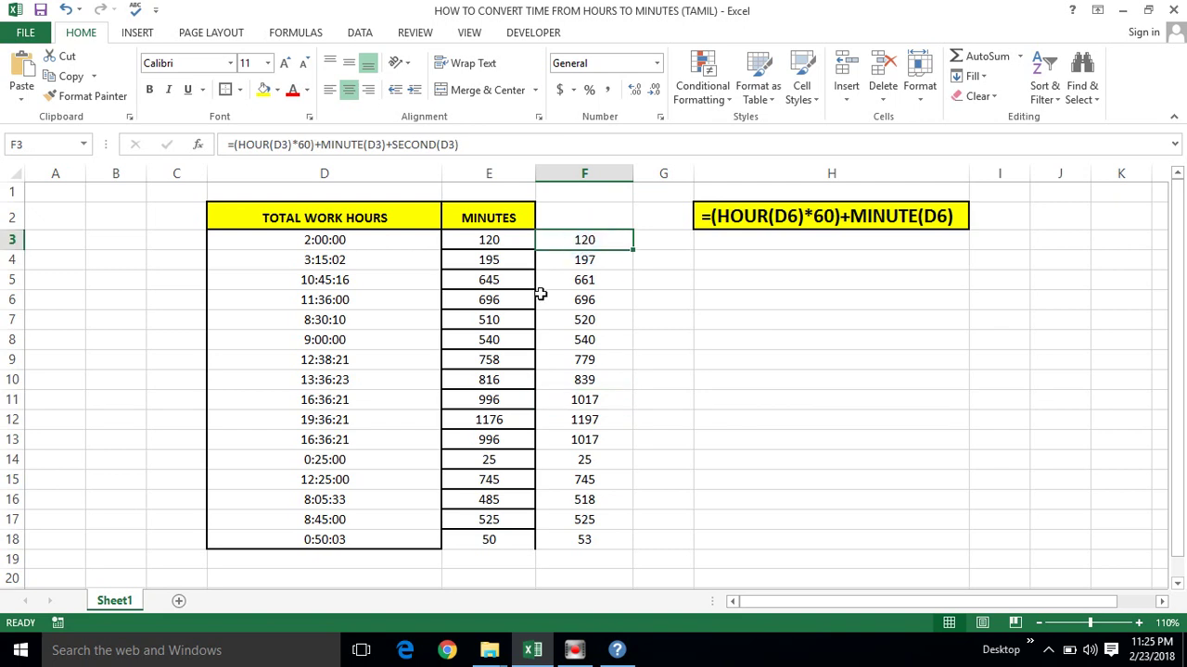
click(509, 317)
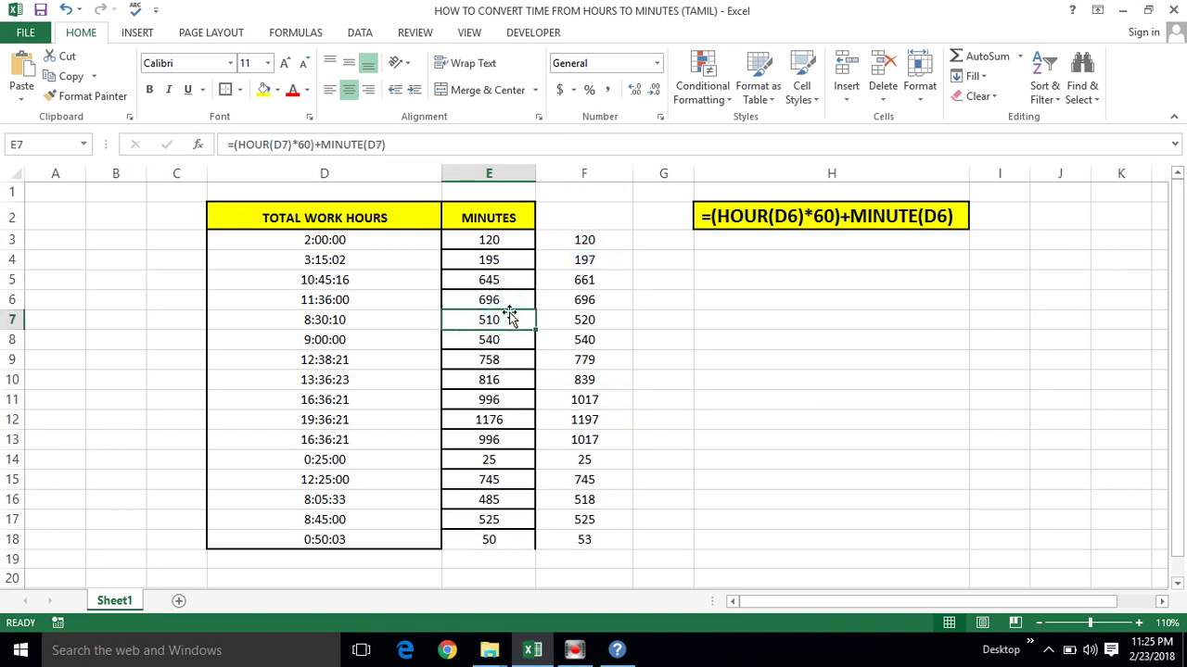